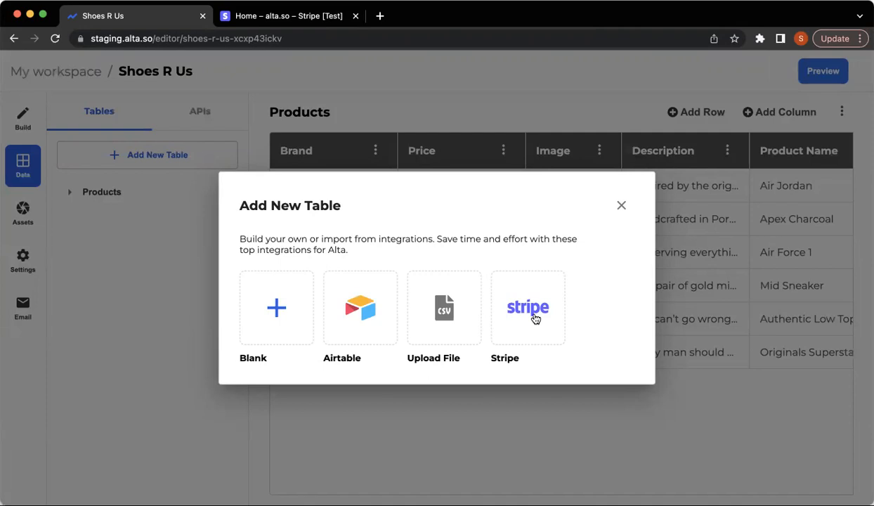
Start a new table import from Stripe in Alta and bring up the Stripe test dashboard.
click(533, 316)
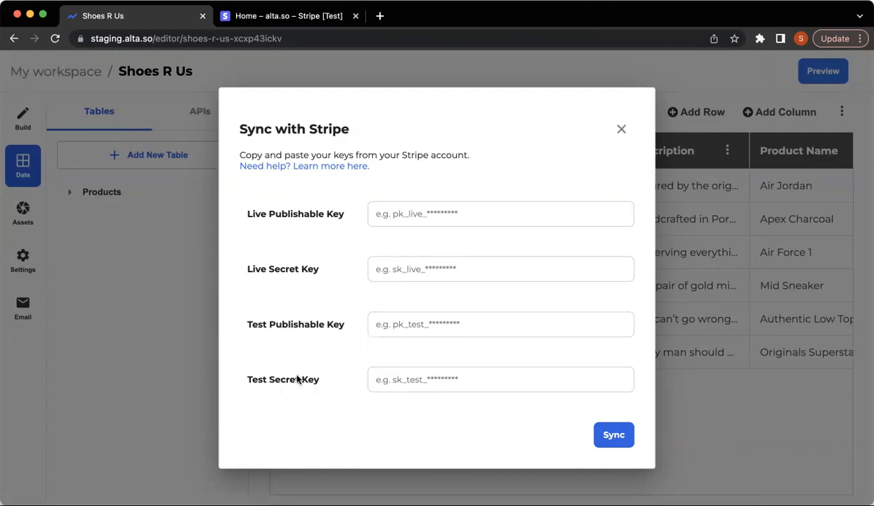
click(298, 17)
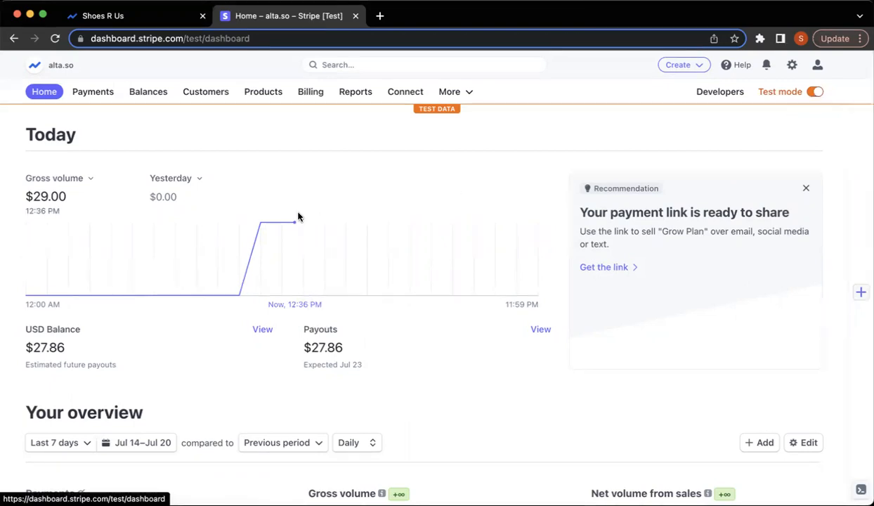
Review the Grow Plan test product in Stripe, then go to the Developers overview.
click(255, 98)
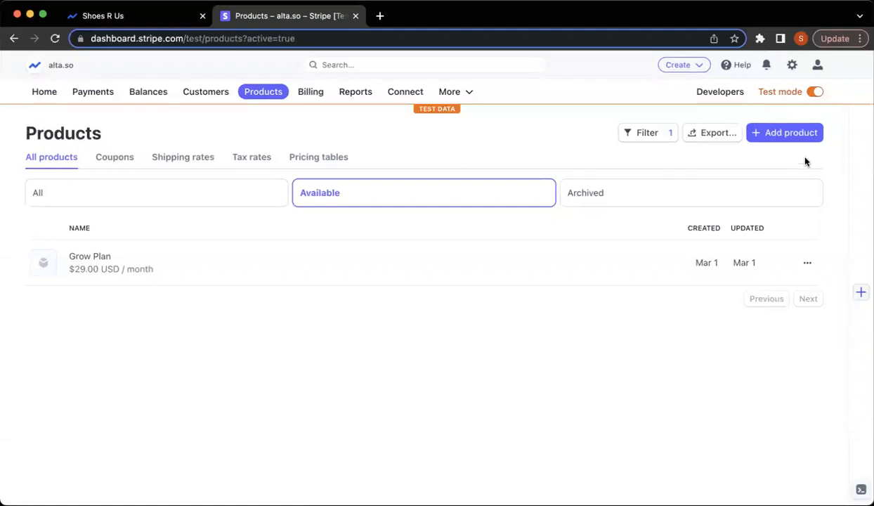
click(132, 273)
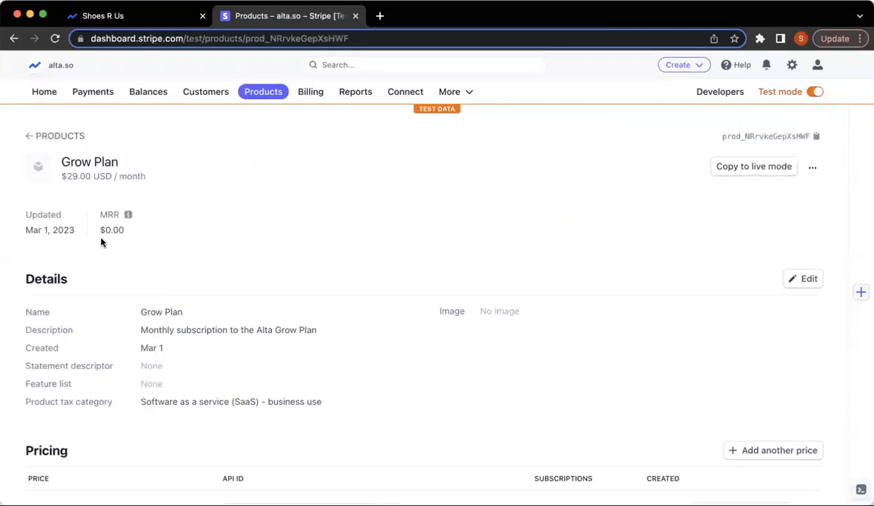
click(120, 17)
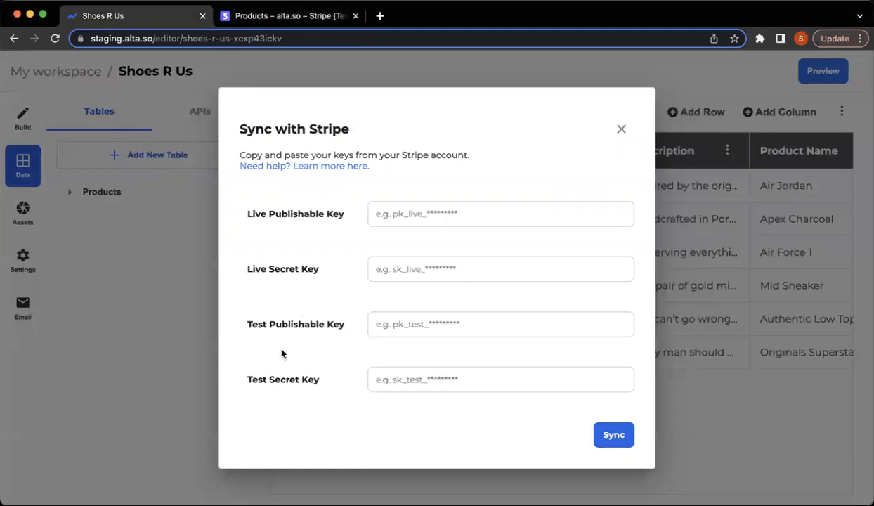
click(295, 17)
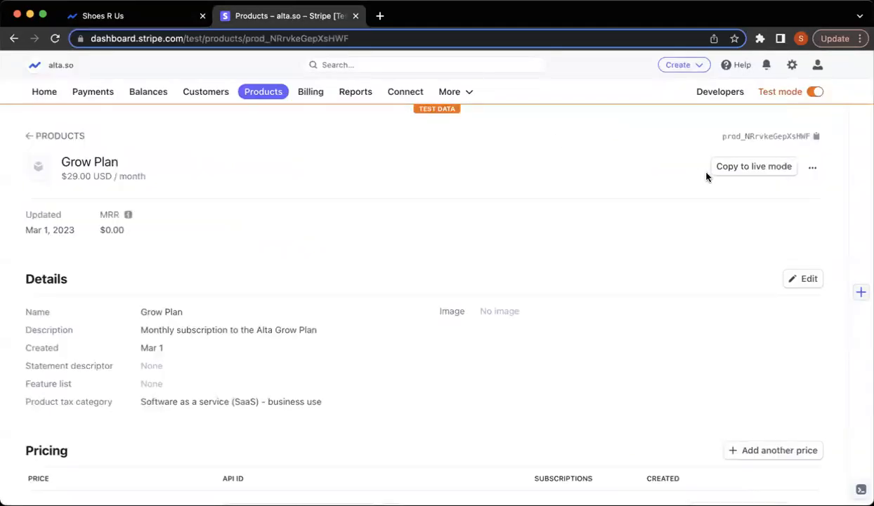
click(720, 92)
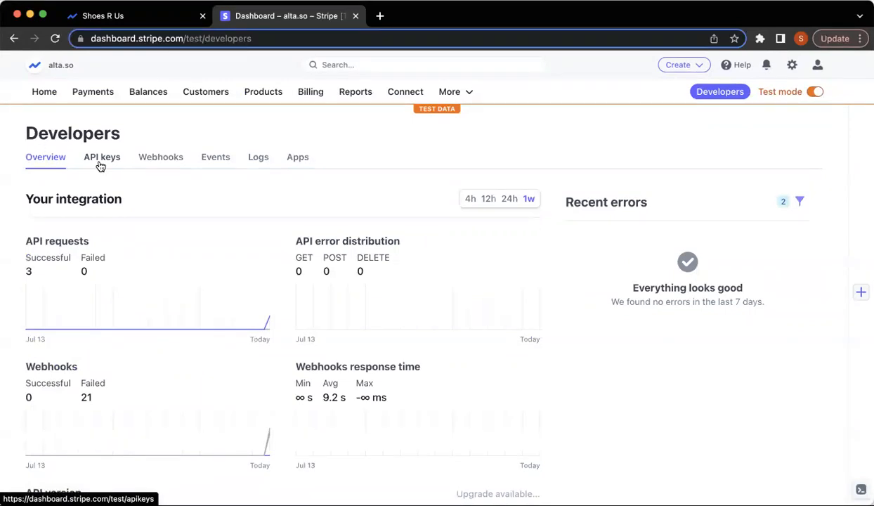
Copy Stripe's test publishable key into Alta's Test Publishable Key field.
click(101, 158)
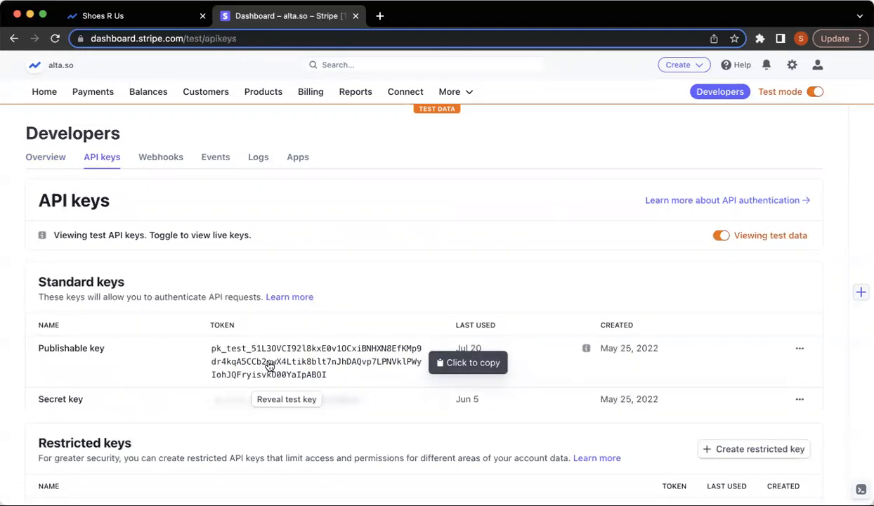
click(269, 366)
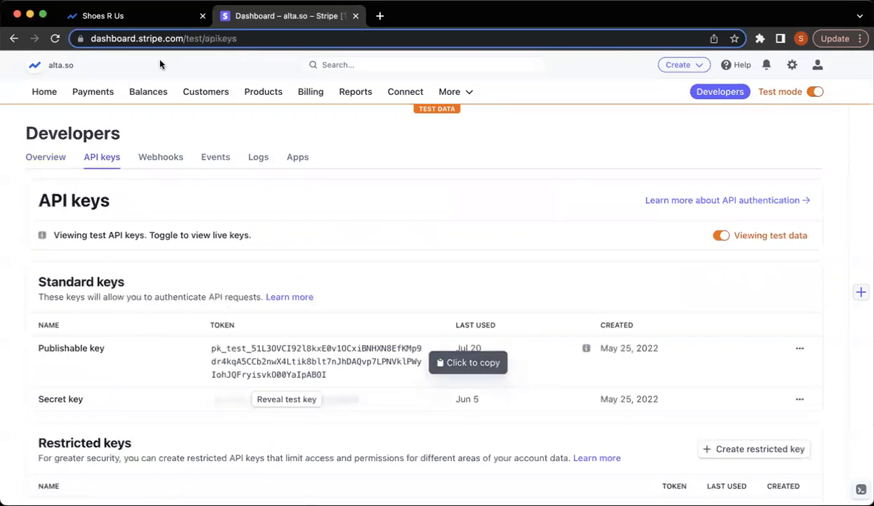
click(144, 20)
click(418, 321)
key(ctrl+v)
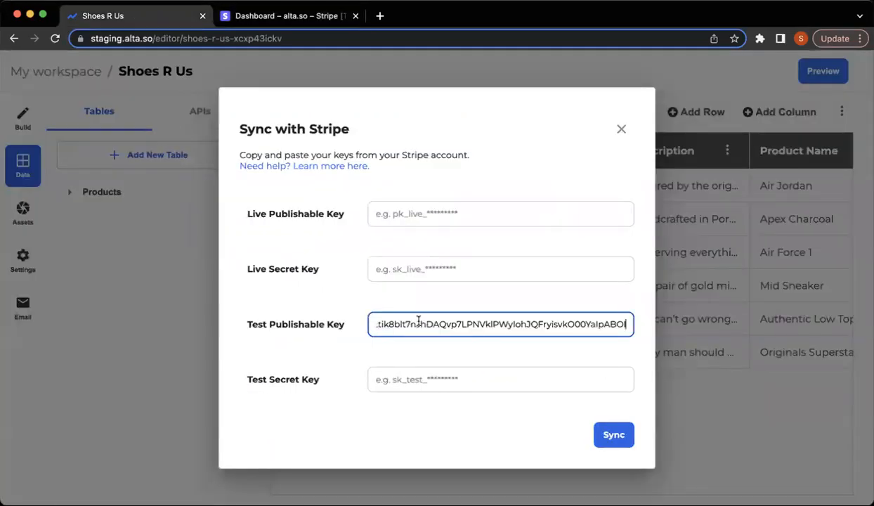
click(424, 361)
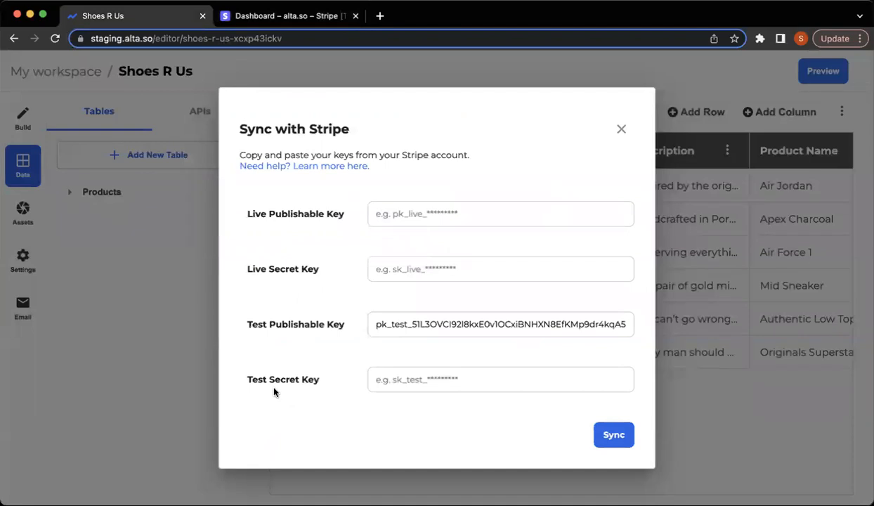
Reveal and copy the Stripe test secret key.
click(246, 15)
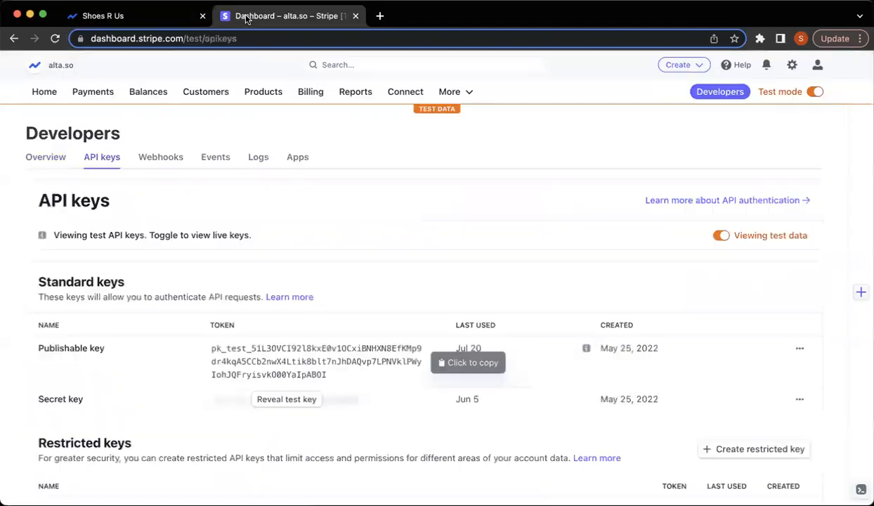
click(281, 401)
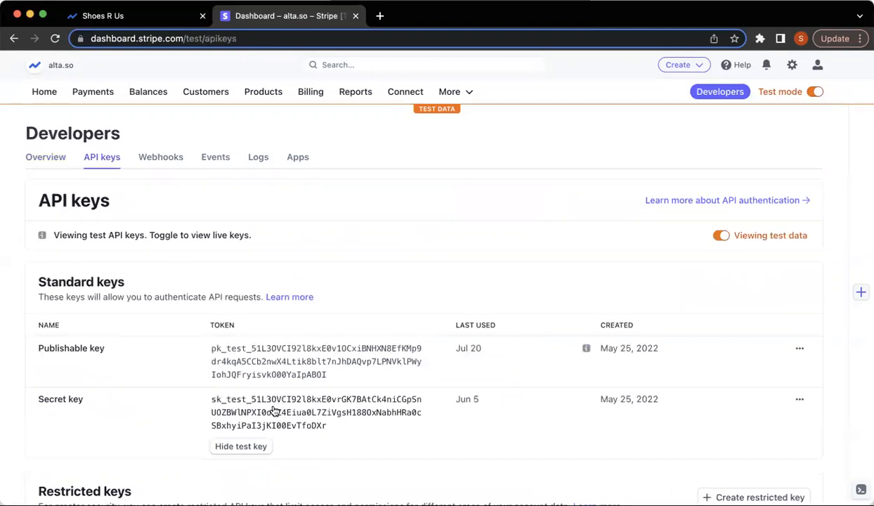
click(274, 412)
Paste the test secret key, sync with Stripe, and view the new Stripe-test table.
click(83, 19)
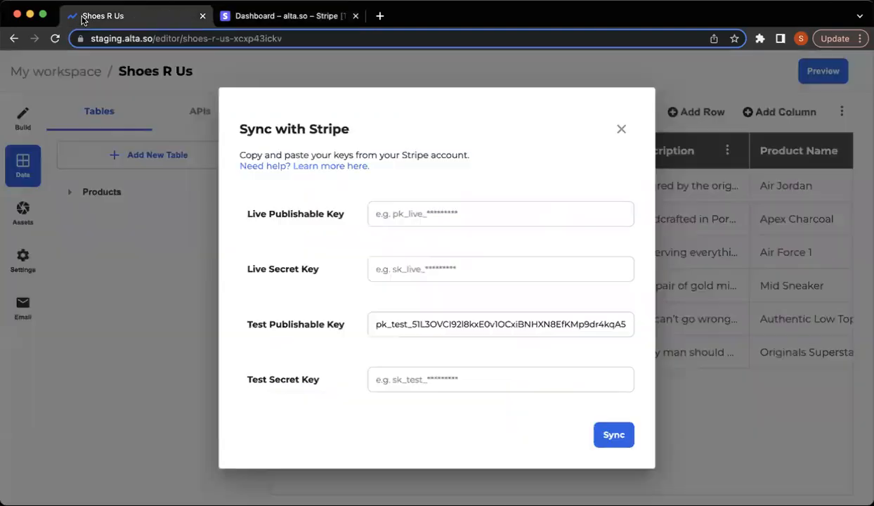
click(392, 386)
key(super+v)
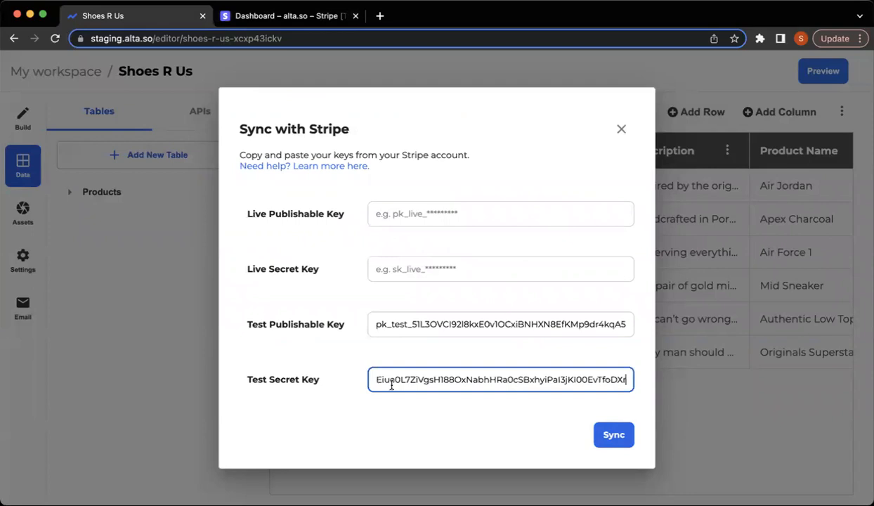
click(491, 455)
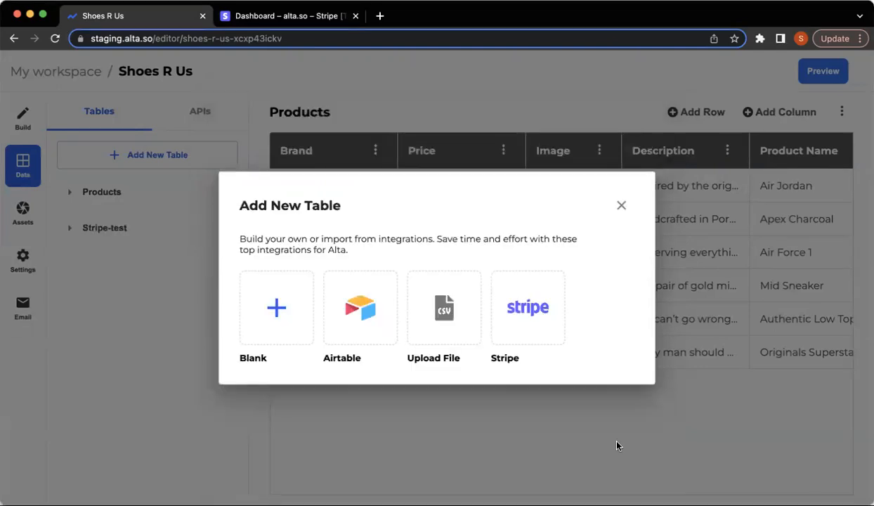
click(128, 309)
click(106, 230)
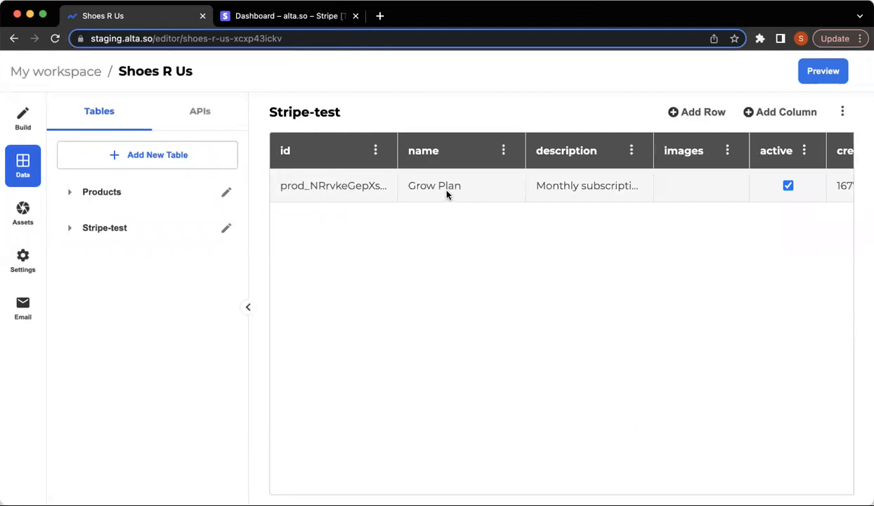
scroll(591, 186, right, 10)
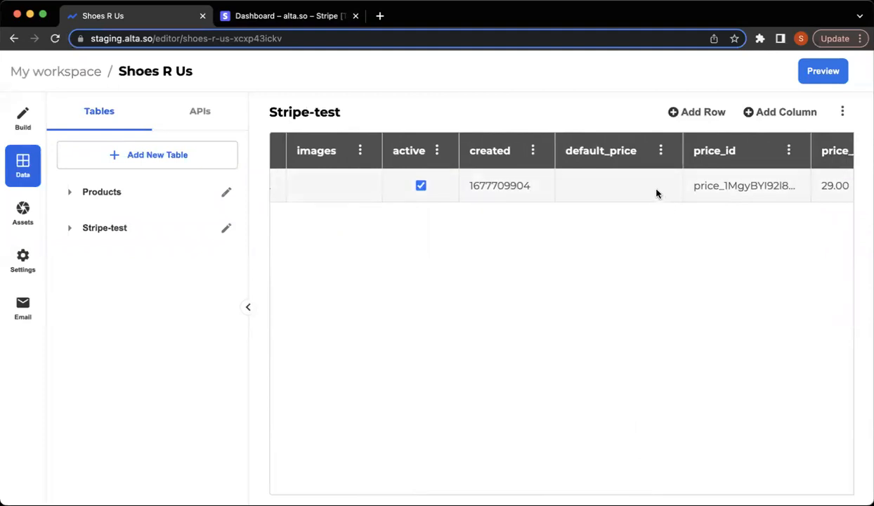
scroll(657, 193, right, 8)
scroll(657, 193, right, 1)
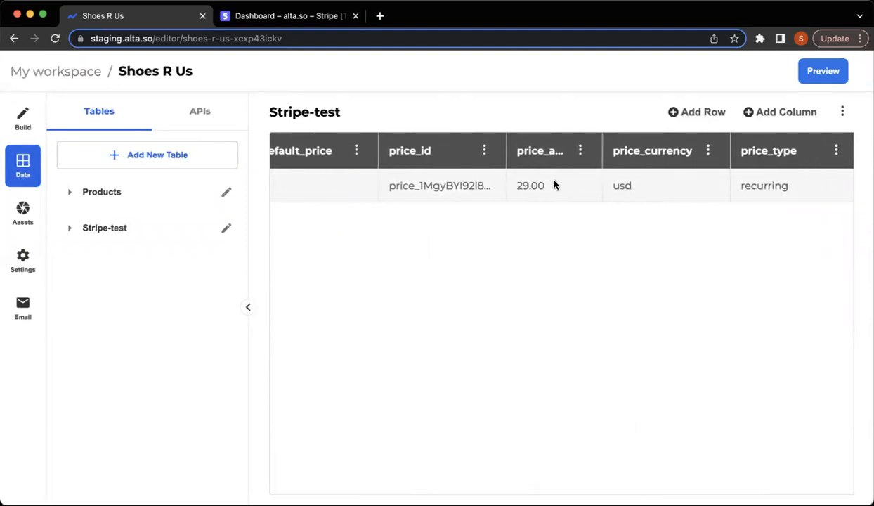
scroll(632, 194, right, 7)
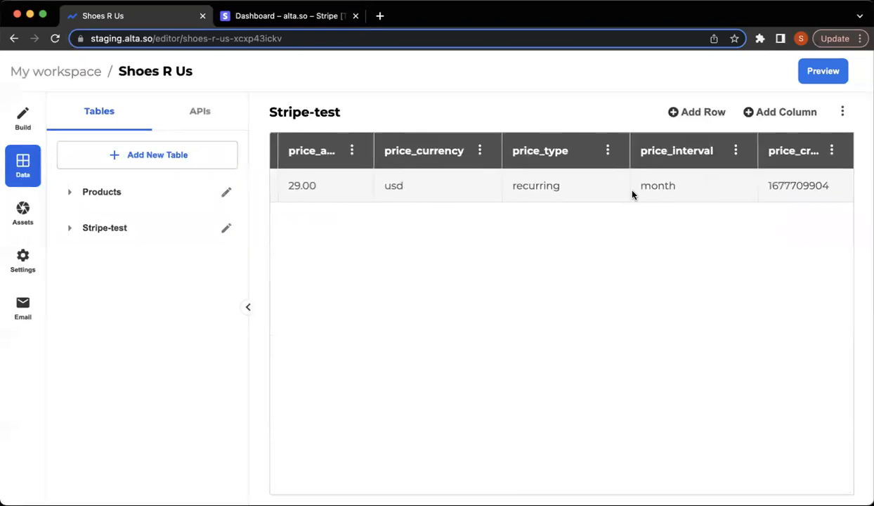
scroll(632, 191, left, 10)
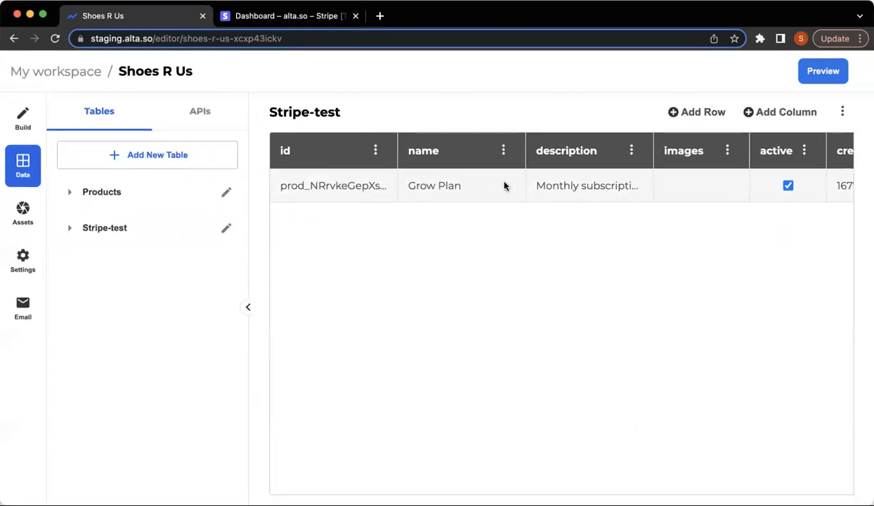
Save the gold sneaker picture in the Grow Plan row's images cell.
click(706, 187)
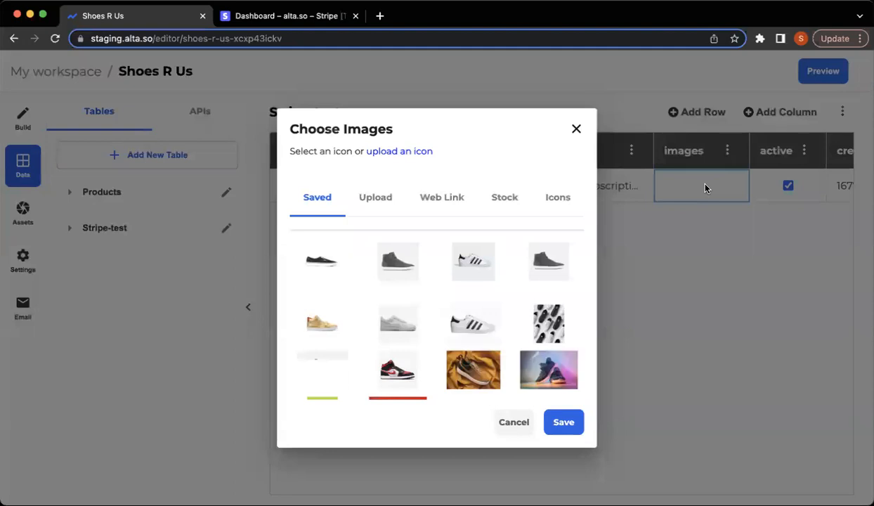
click(317, 325)
click(562, 421)
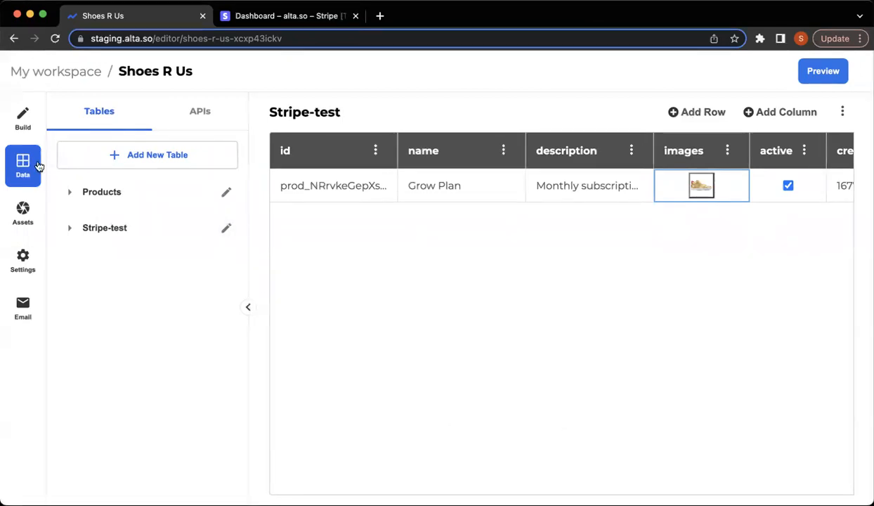
click(19, 125)
Add a checkout component and sync it using the Stripe test publishable and secret keys.
scroll(208, 444, down, 7)
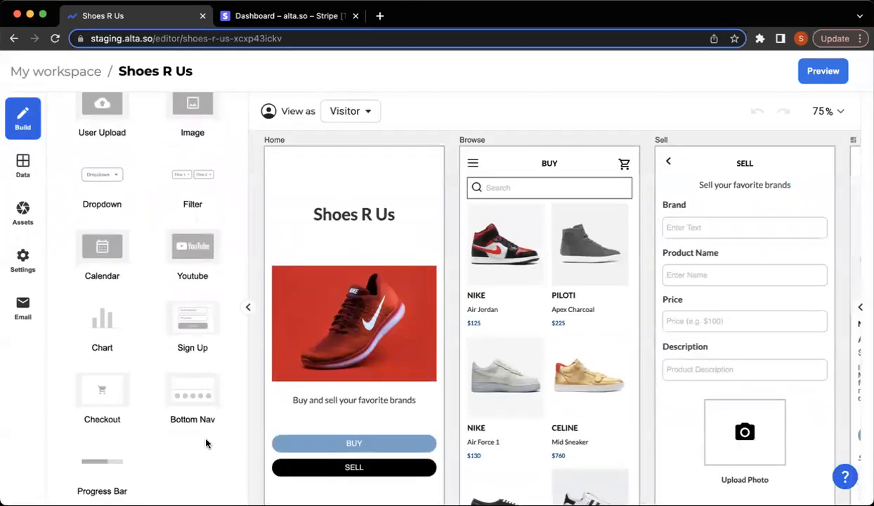
click(96, 405)
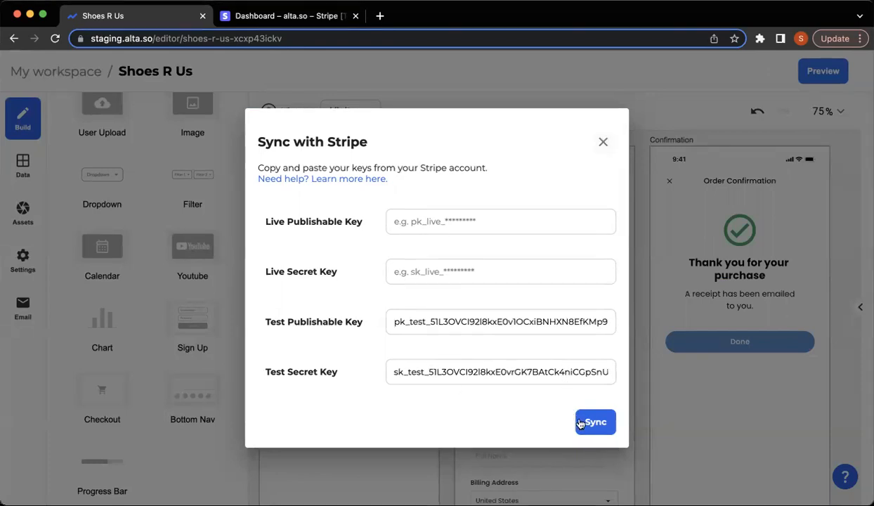
click(601, 140)
scroll(547, 328, left, 5)
scroll(547, 328, left, 2)
scroll(547, 329, right, 6)
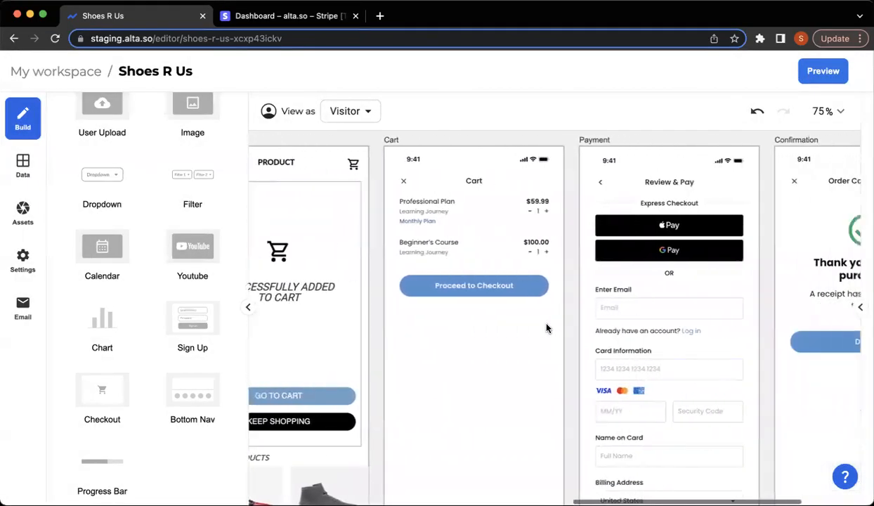
scroll(547, 328, right, 3)
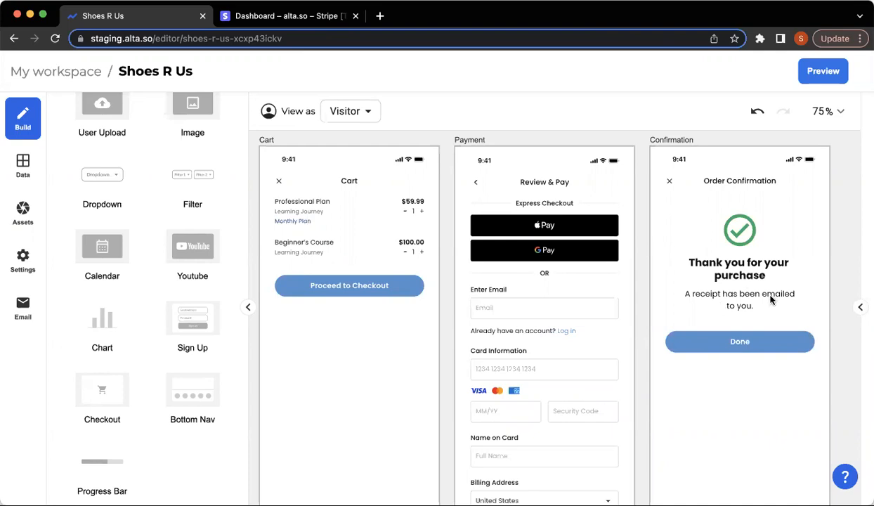
scroll(769, 300, down, 10)
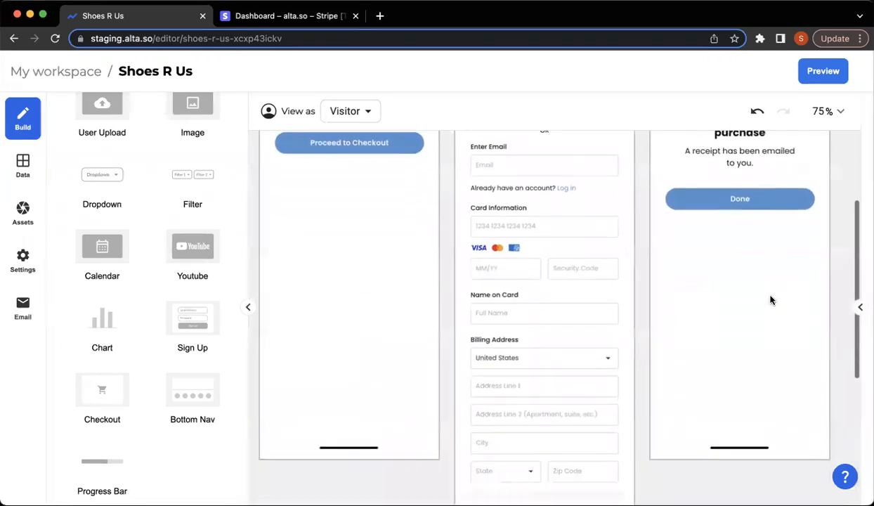
scroll(770, 300, up, 10)
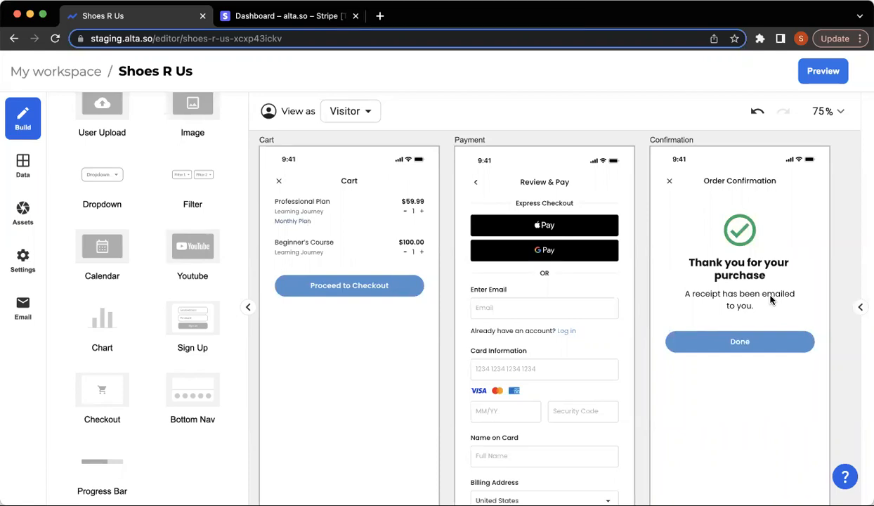
scroll(404, 398, left, 3)
Give the GO TO CART button an On tap Navigate to action targeting the Cart screen.
scroll(405, 398, left, 3)
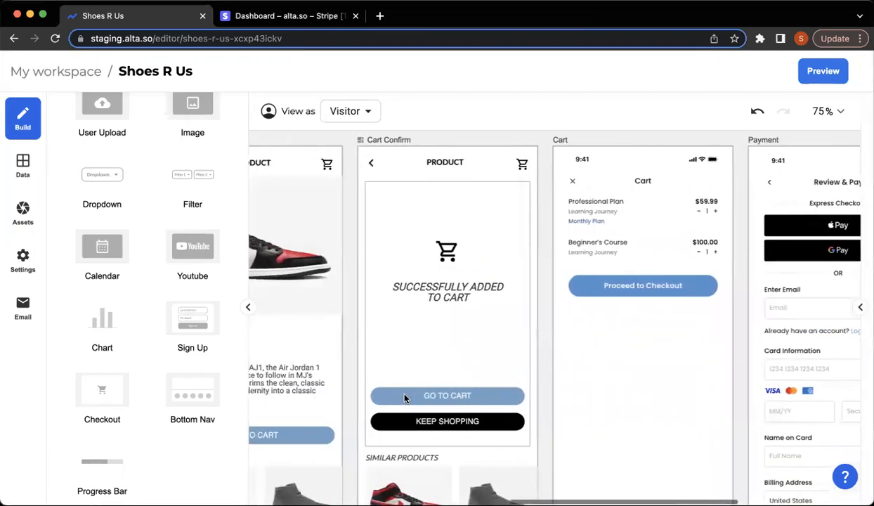
click(394, 398)
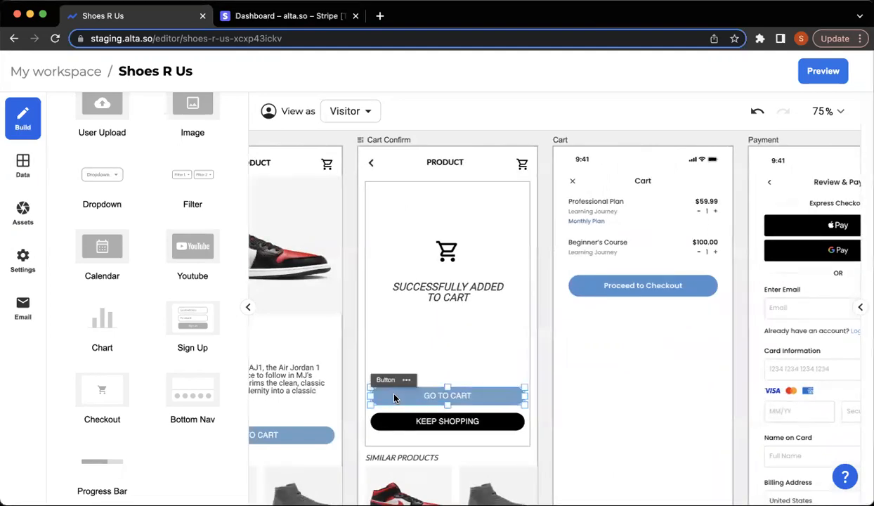
click(394, 398)
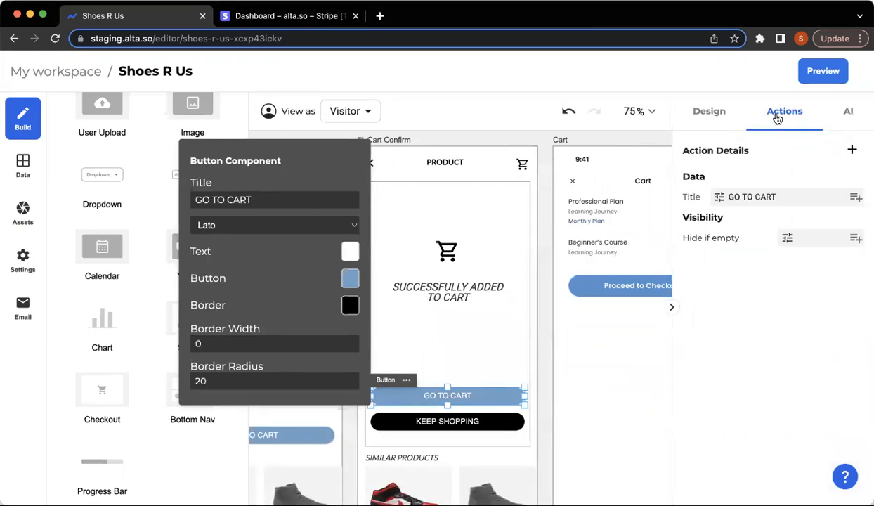
click(852, 151)
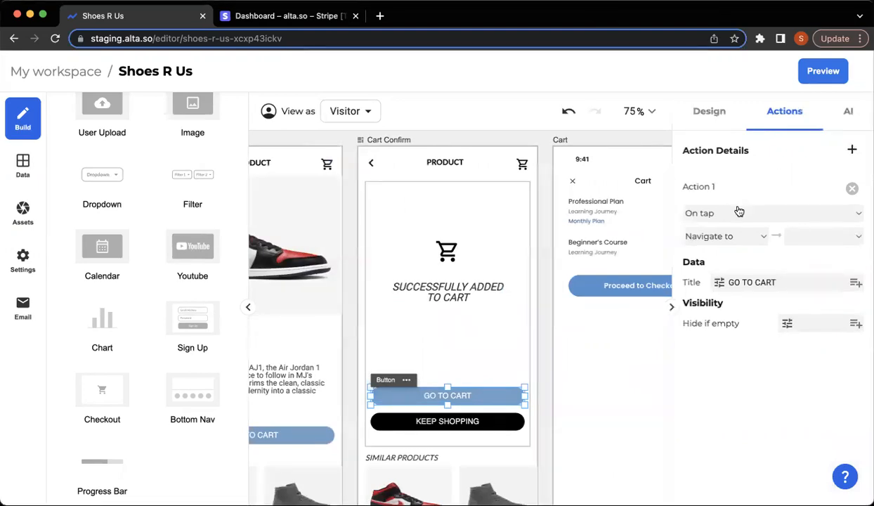
click(850, 238)
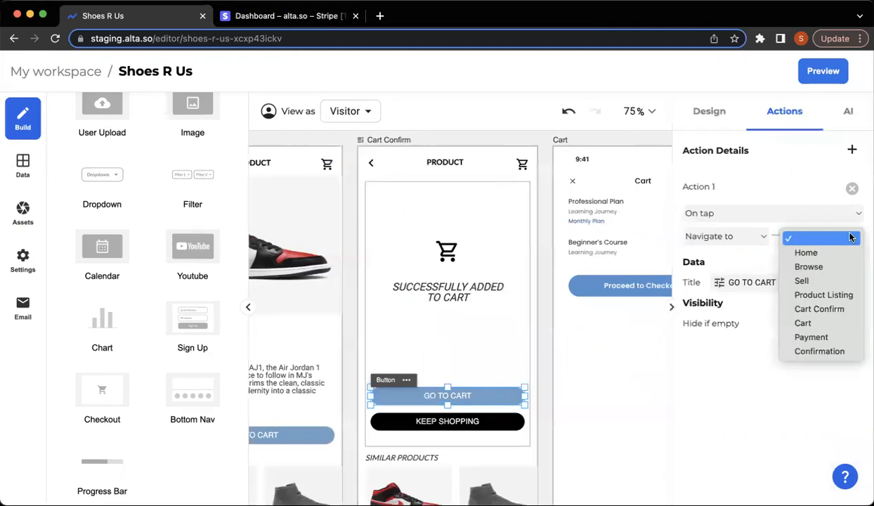
click(805, 323)
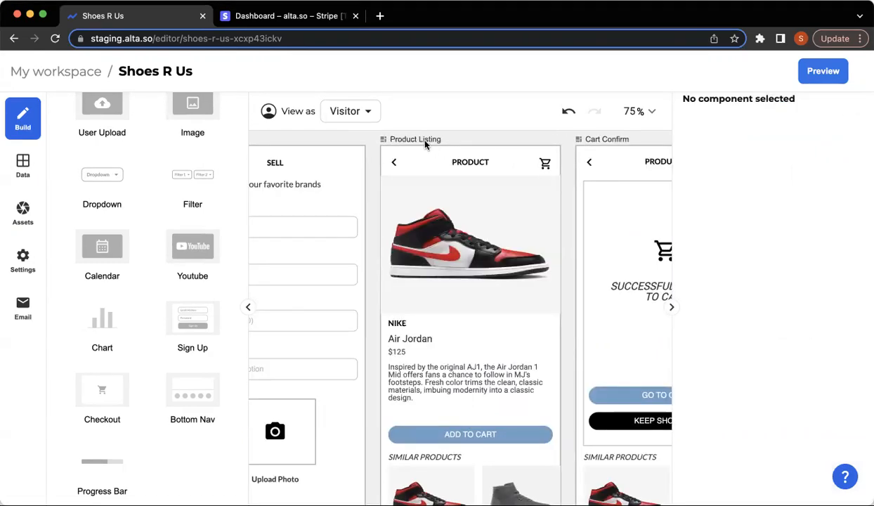
Set Product Listing's parameter to Stripe-test data labelled 'Shoes', previewed with Grow Plan.
click(425, 141)
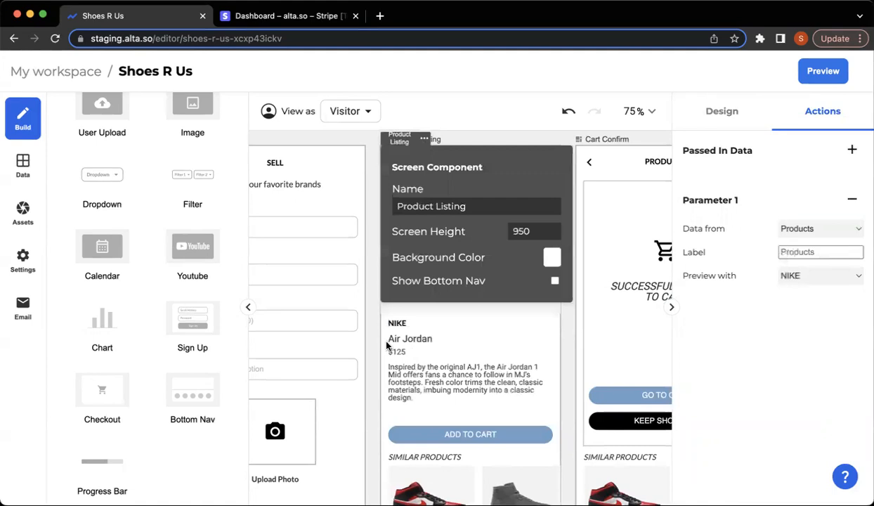
click(808, 413)
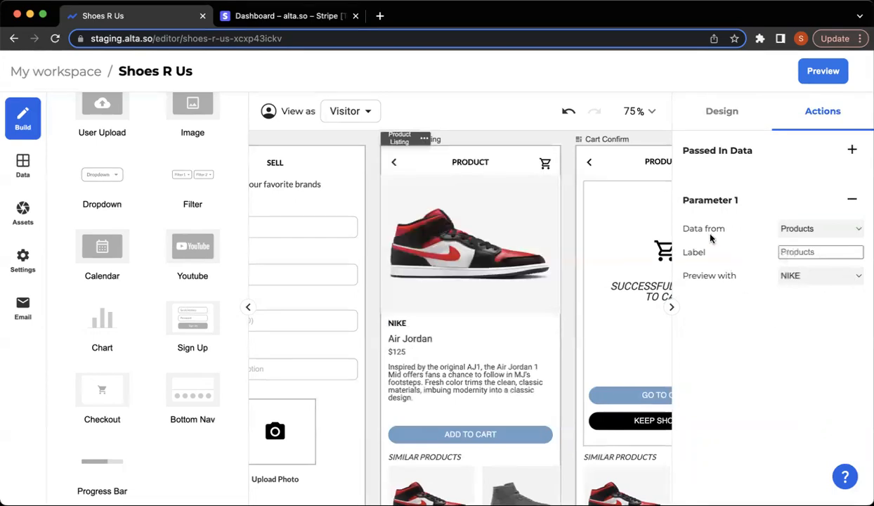
click(845, 233)
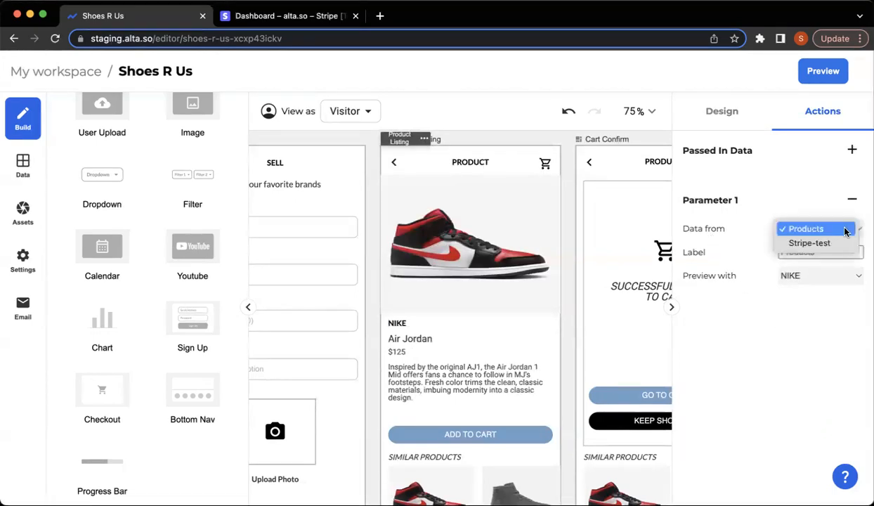
click(810, 243)
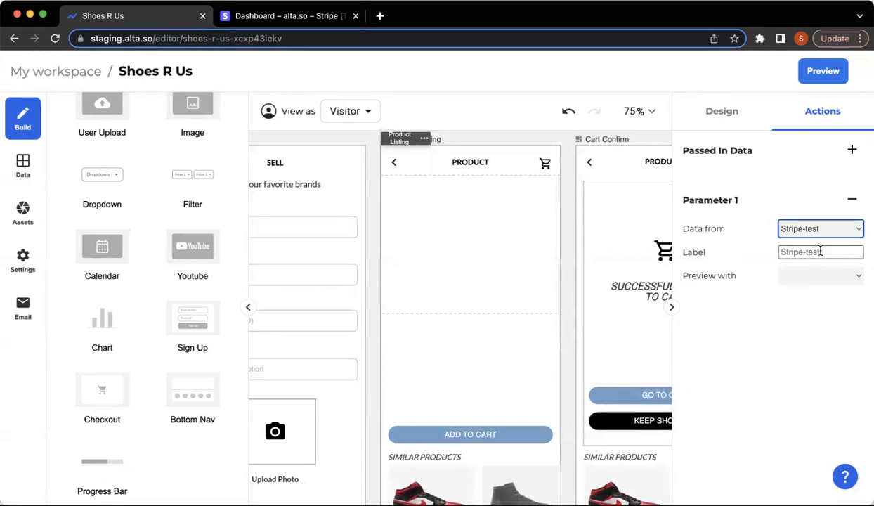
click(820, 251)
text(Shoes)
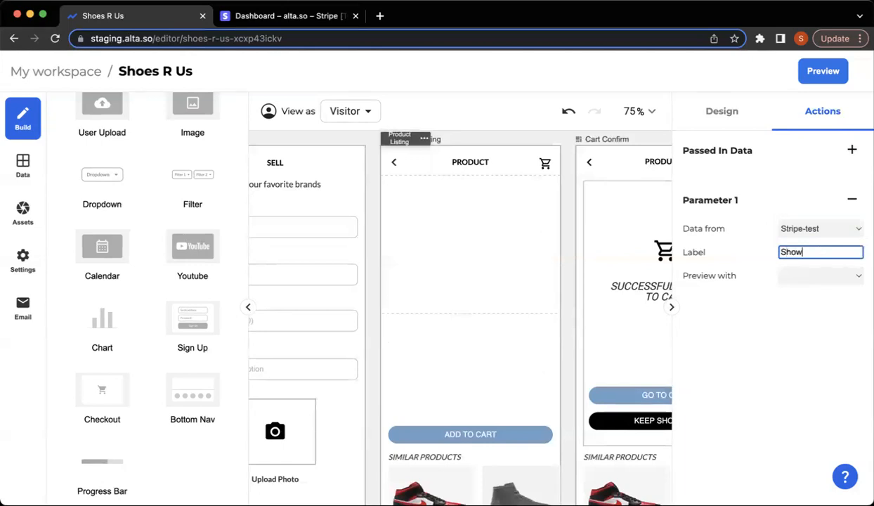
click(820, 276)
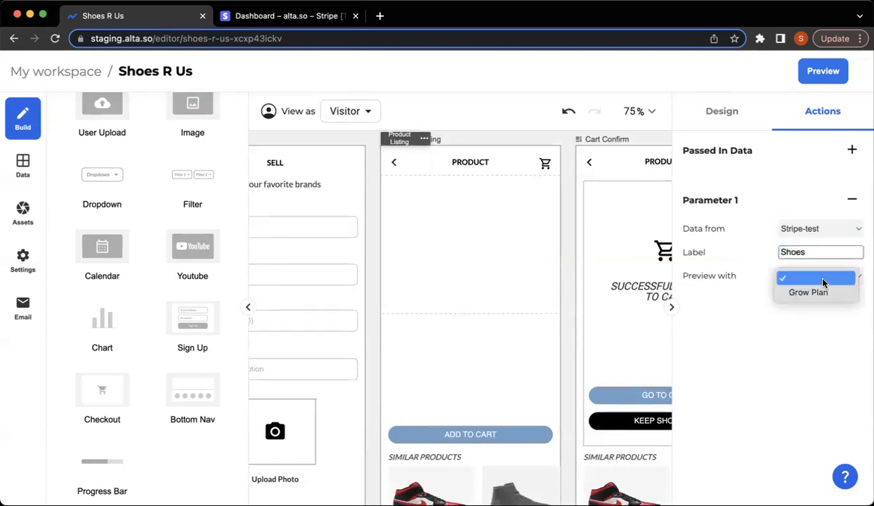
click(822, 296)
click(822, 297)
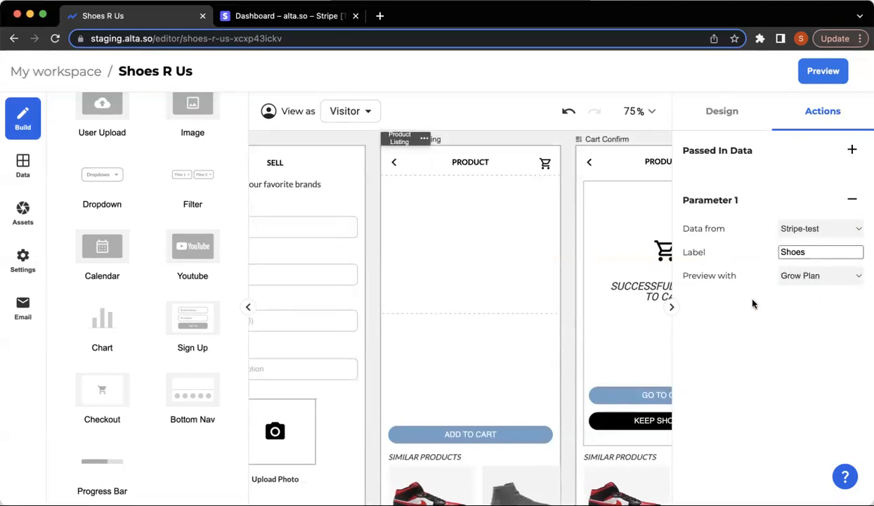
Set the Product Listing image's data to Passed In Row: Shoes: images.
click(476, 223)
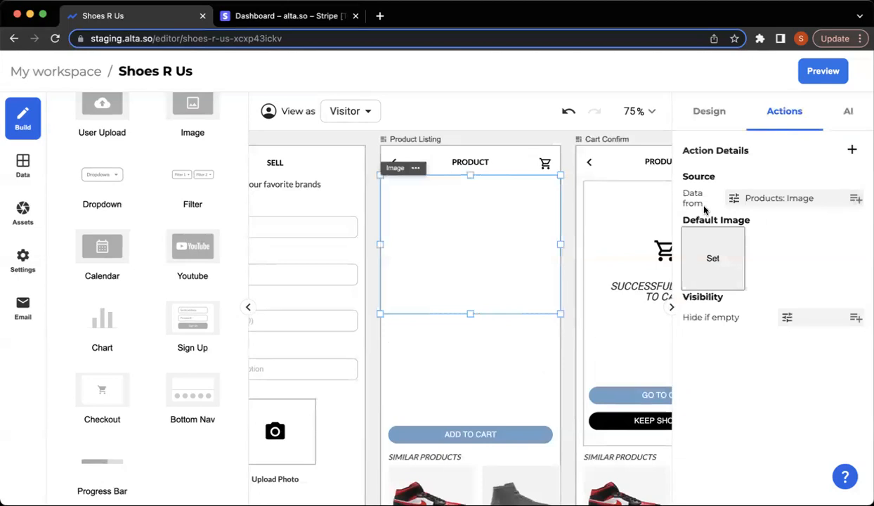
click(853, 200)
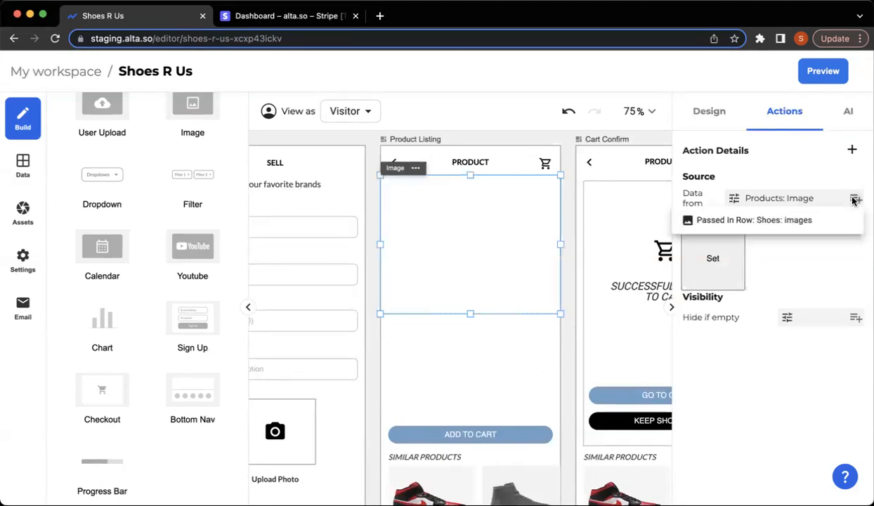
click(750, 221)
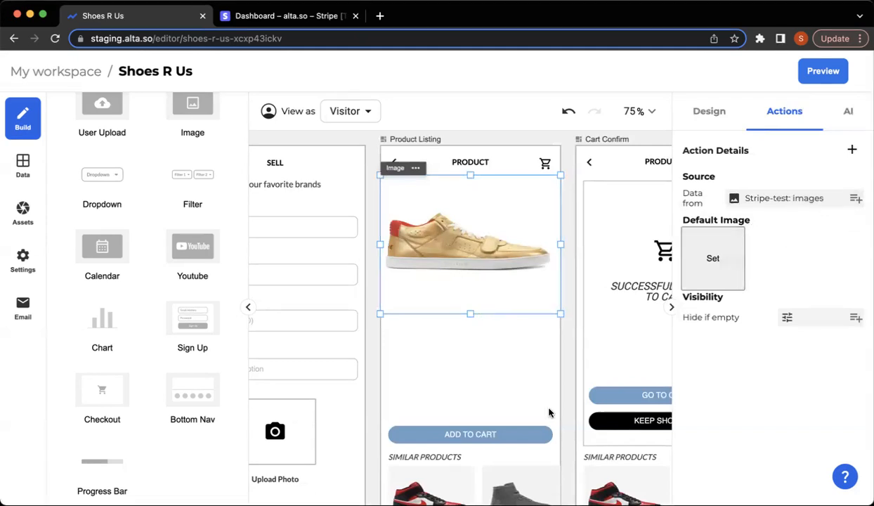
Make ADD TO CART add the item using its Stripe-test price_id.
click(515, 437)
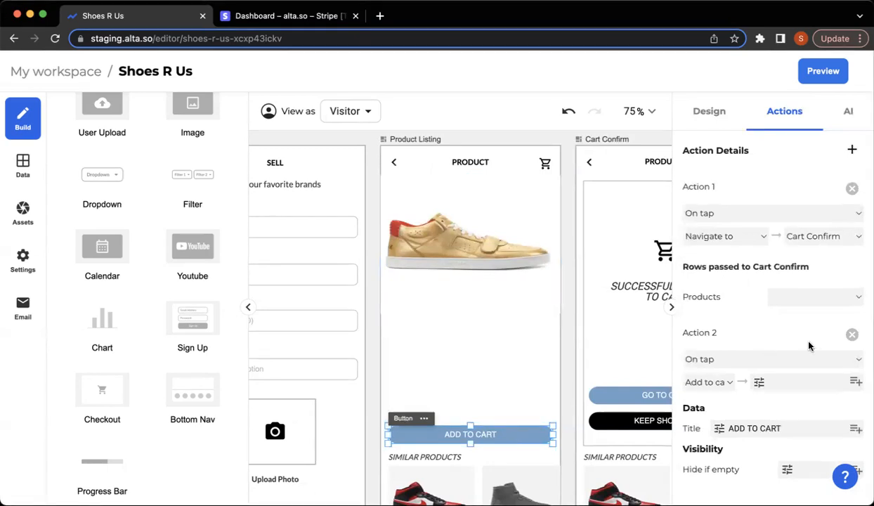
click(823, 299)
click(816, 279)
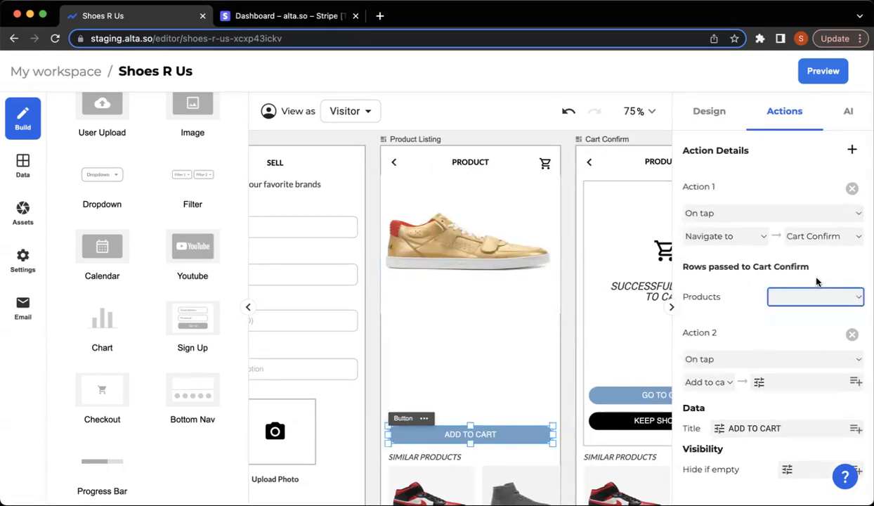
click(856, 382)
click(833, 424)
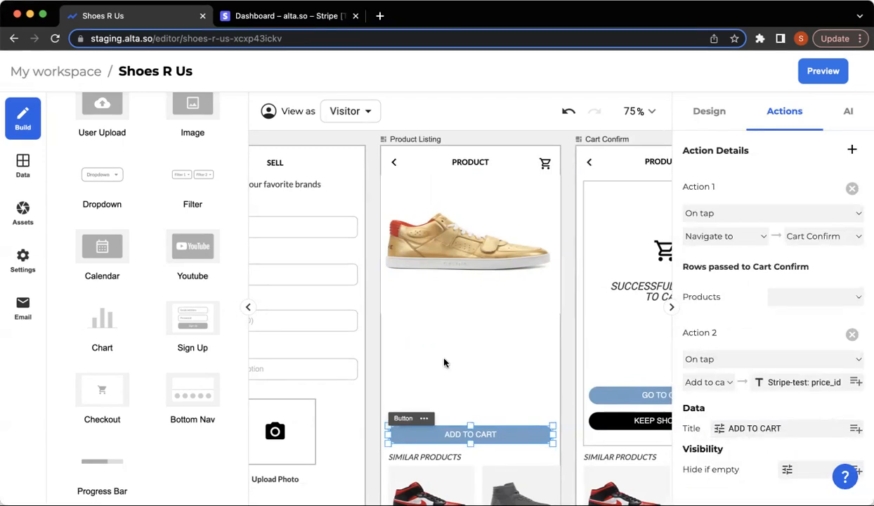
Switch the Browse screen's product grid data source to Stripe-test.
click(373, 367)
scroll(373, 367, left, 10)
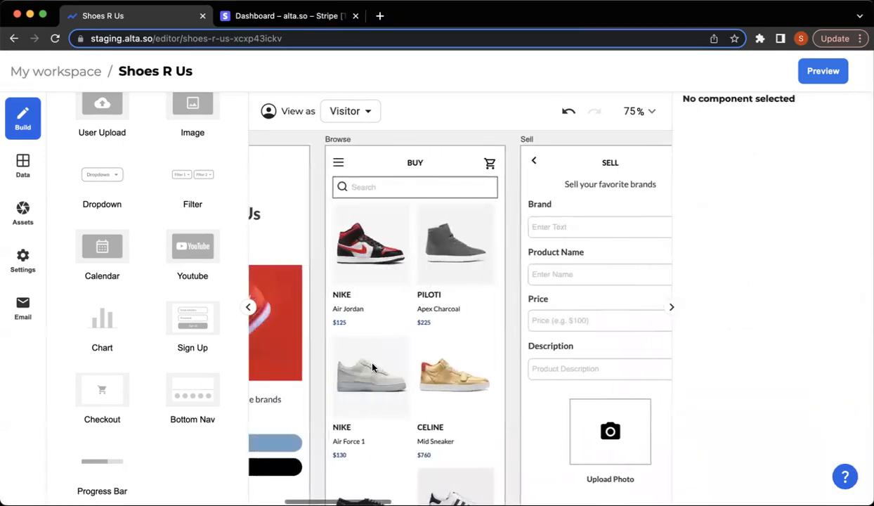
click(491, 334)
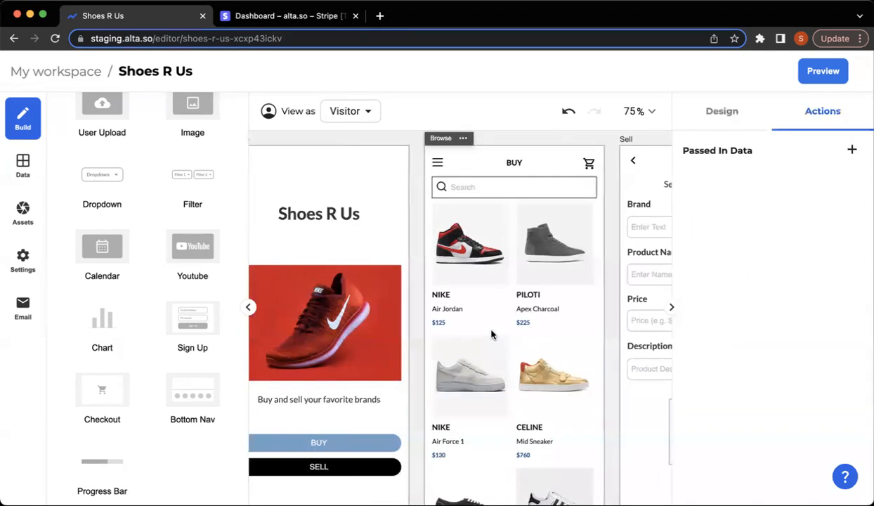
click(492, 334)
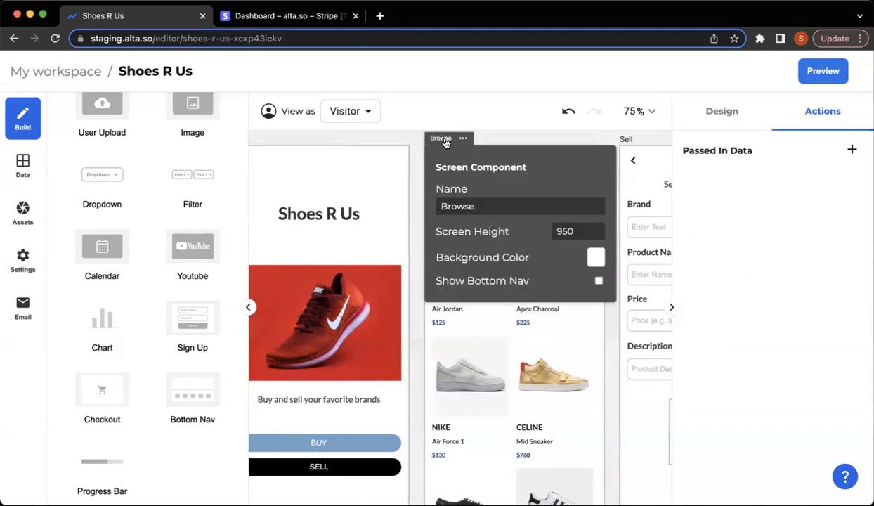
click(481, 378)
click(475, 376)
click(455, 371)
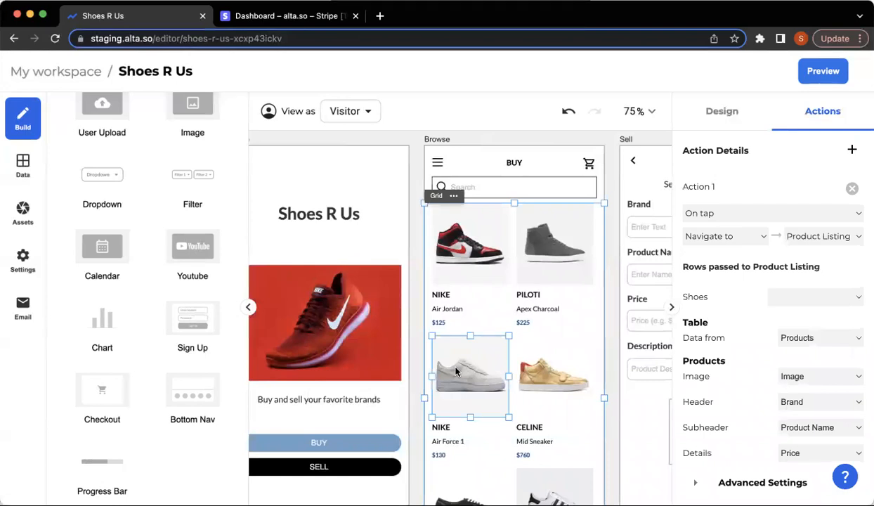
click(812, 341)
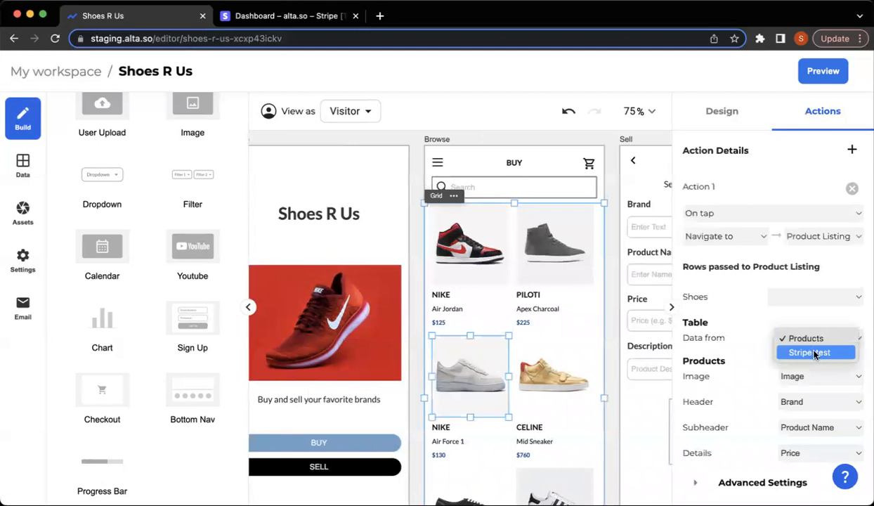
click(815, 352)
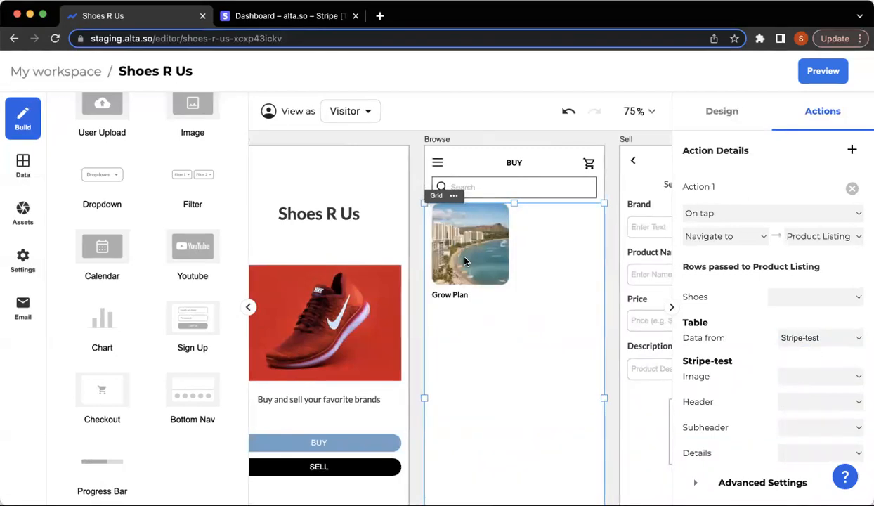
Map the grid item's Image to images, Header to name and Subheader to description.
click(836, 379)
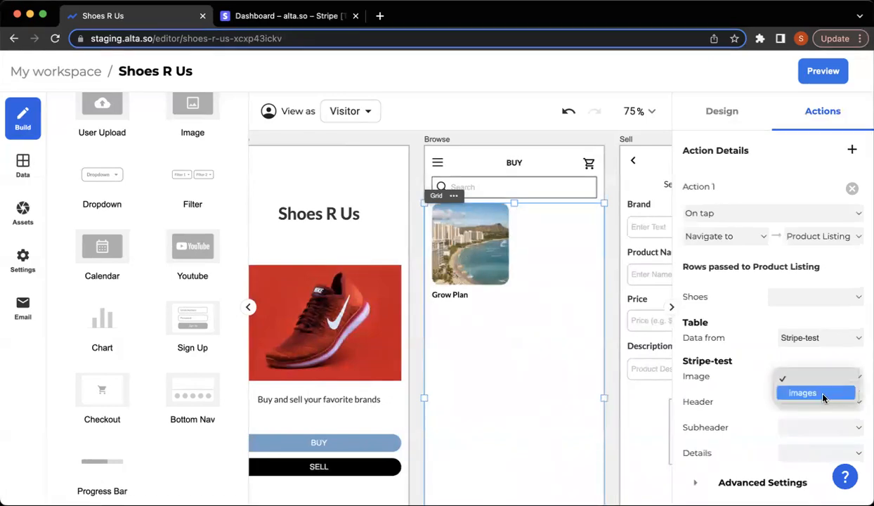
click(824, 394)
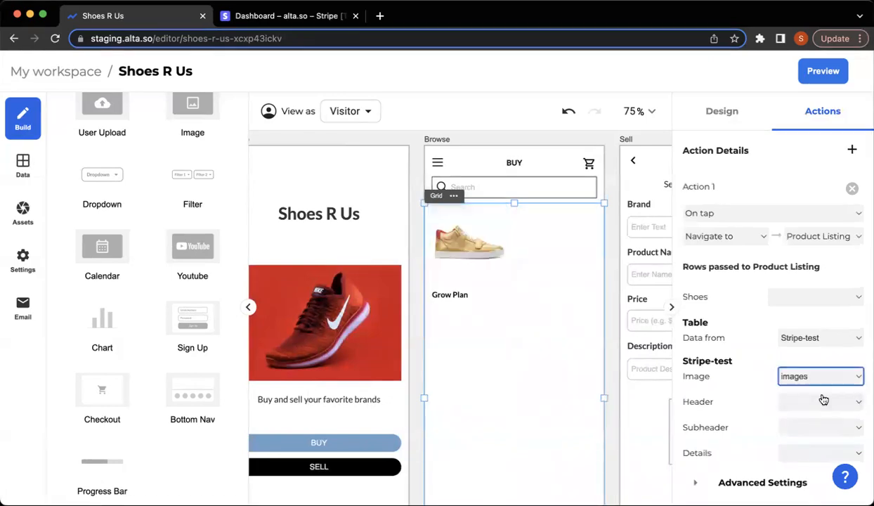
click(823, 399)
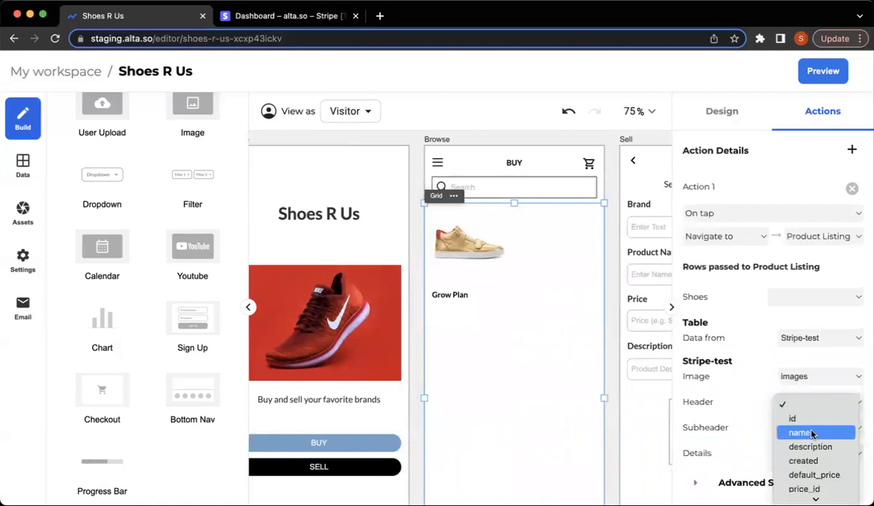
click(811, 432)
click(811, 433)
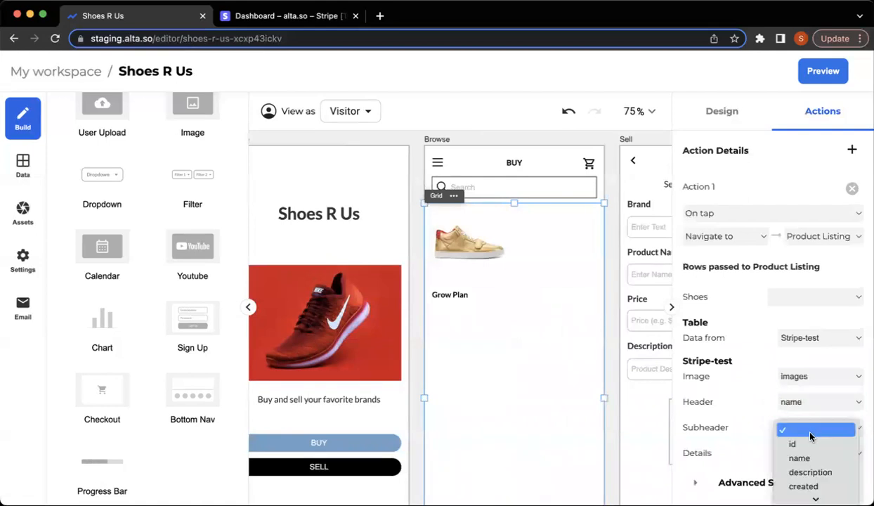
click(809, 472)
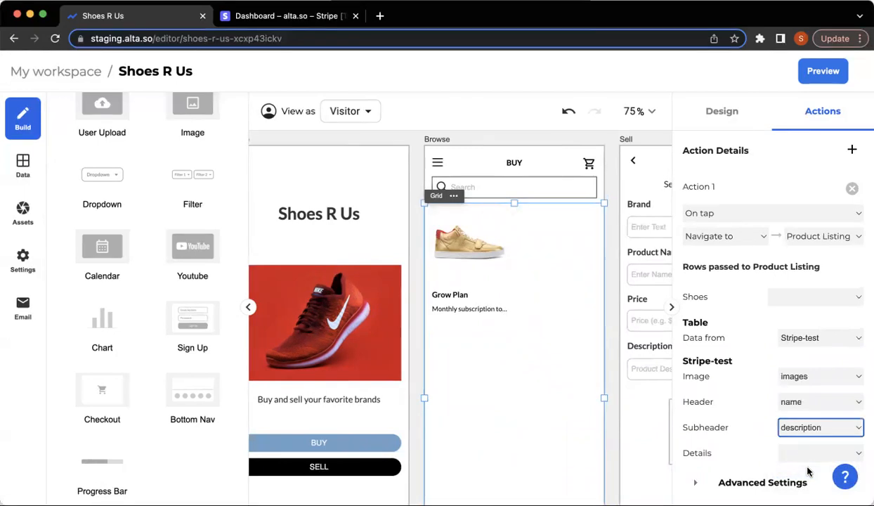
Show price_amount in the grid item's Details line.
scroll(807, 463, down, 1)
click(807, 427)
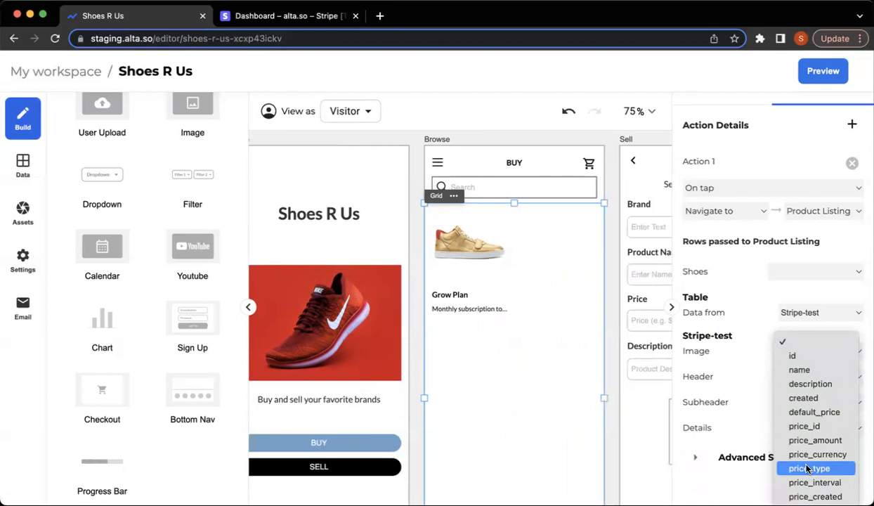
click(801, 420)
click(784, 426)
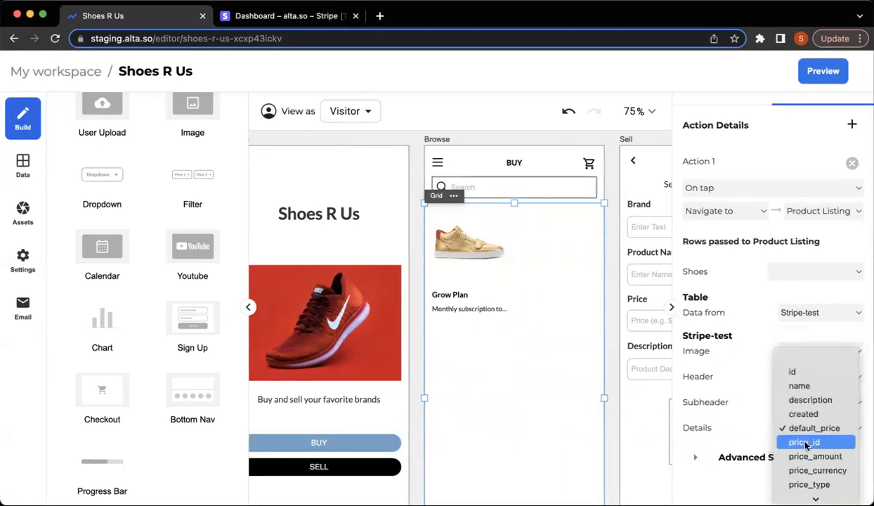
click(805, 443)
click(803, 427)
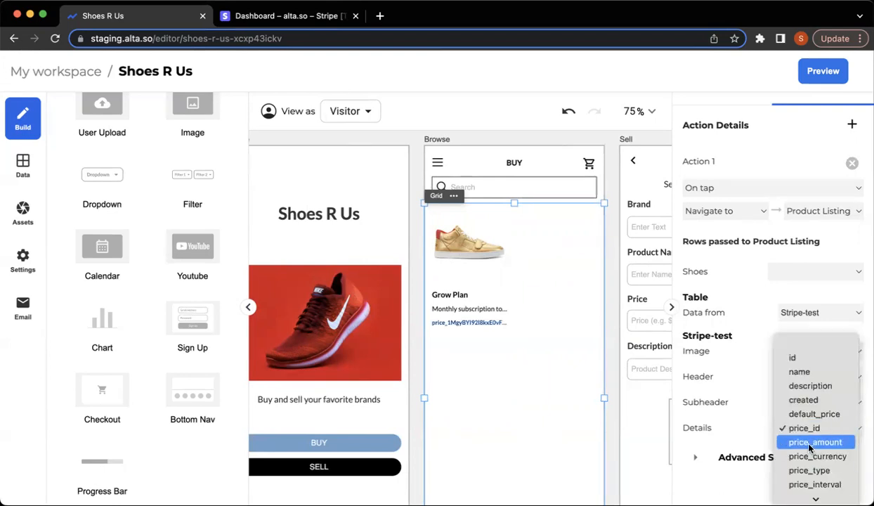
click(809, 442)
click(620, 395)
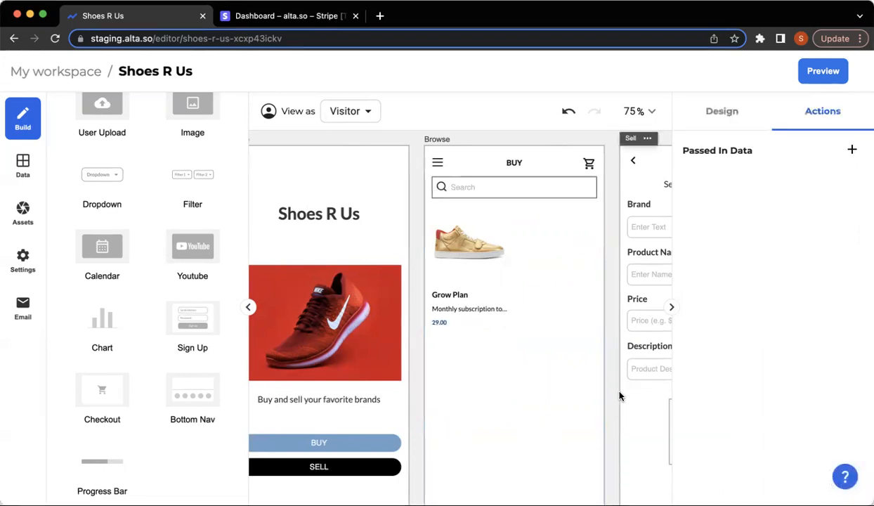
Make the product grid pass the tapped Grid item as Product Listing's Shoes row.
click(470, 283)
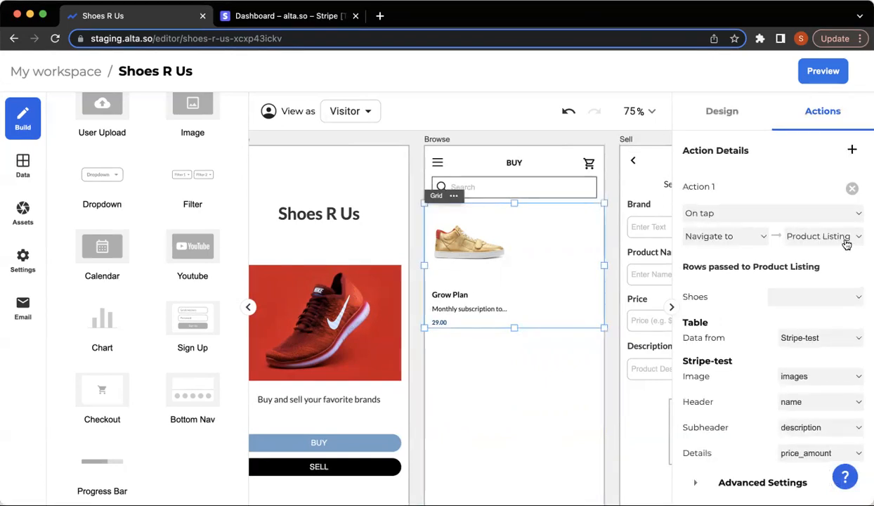
click(790, 300)
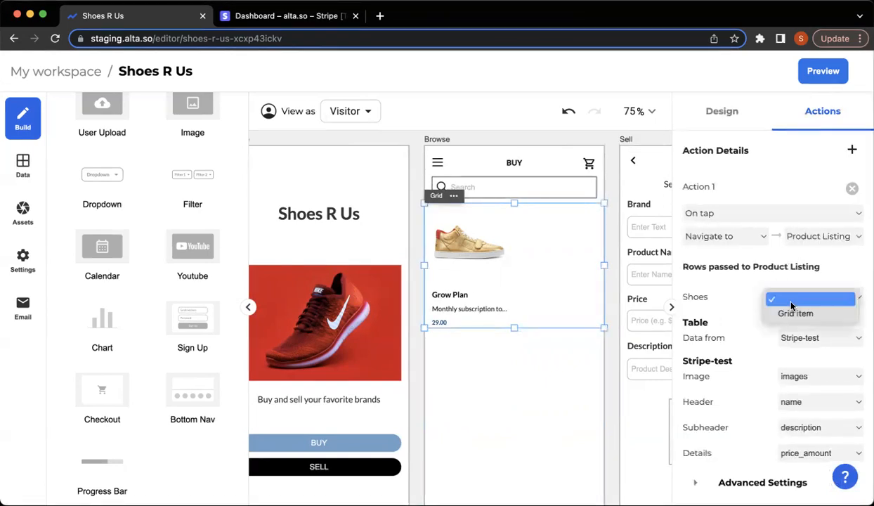
click(796, 314)
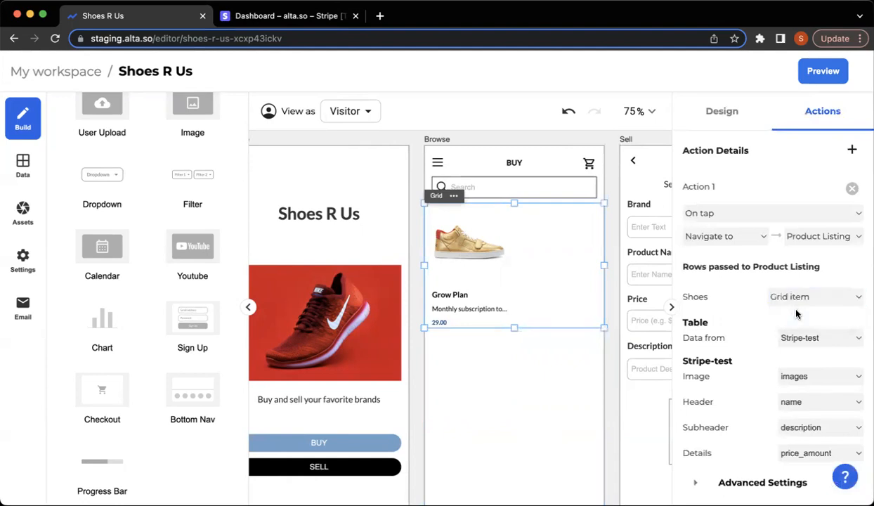
Scroll to the Product Listing screen and select the empty text under its shoe image.
click(610, 319)
scroll(536, 277, right, 10)
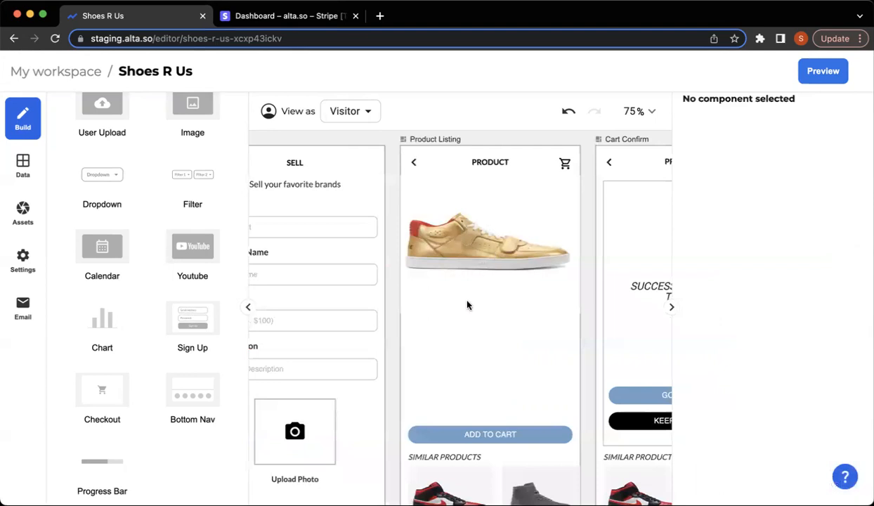
click(450, 325)
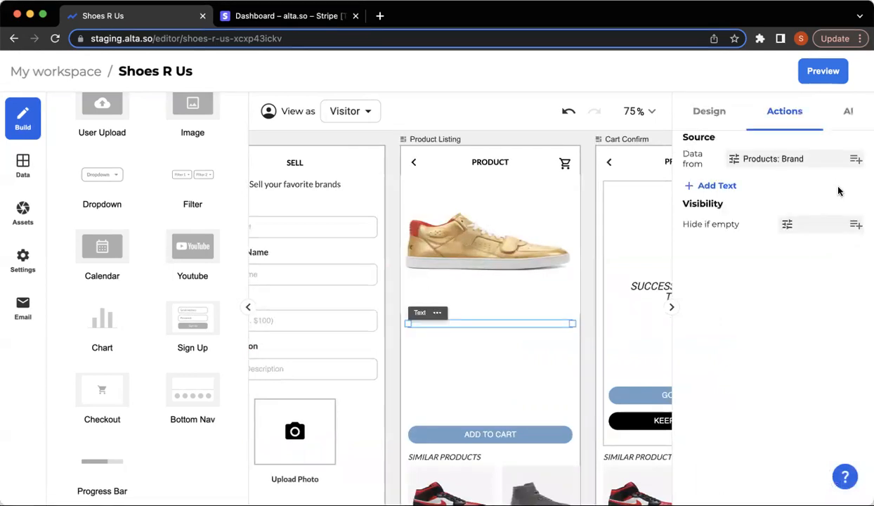
Bind the Product Listing texts to the passed-in product name and price_amount, showing Grow Plan and 29.00.
click(854, 160)
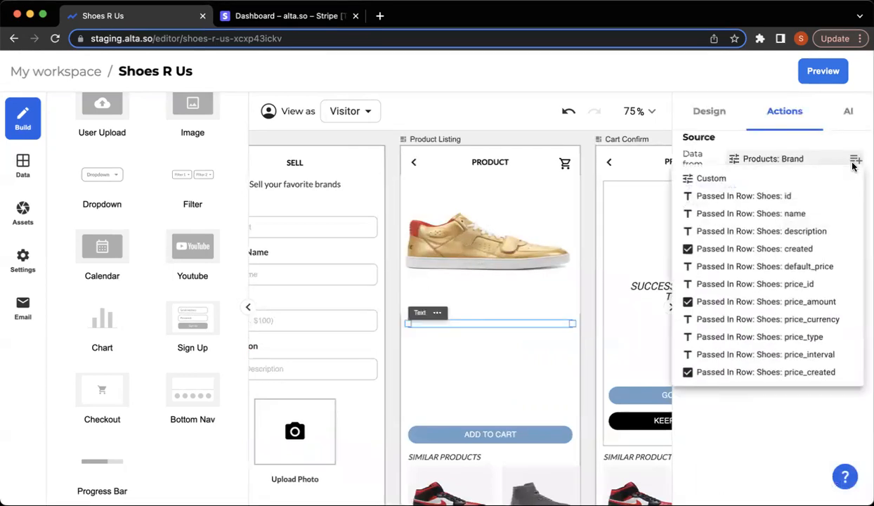
click(824, 212)
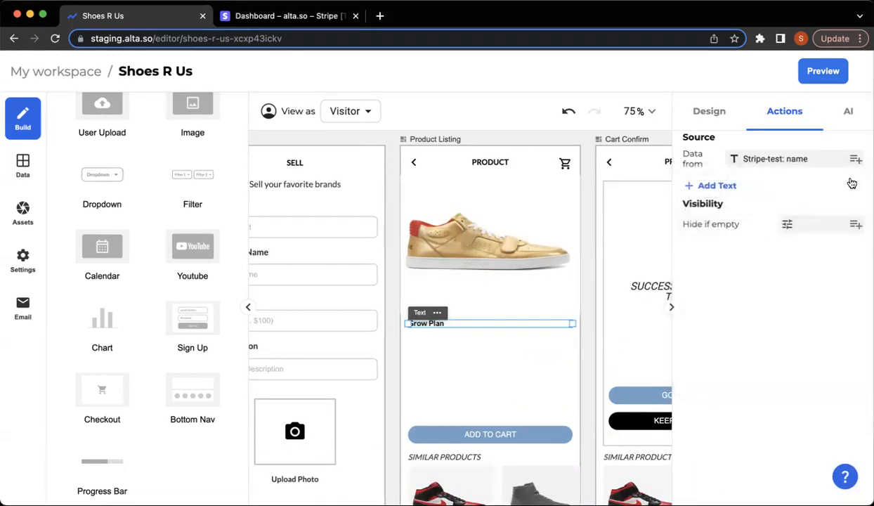
click(517, 340)
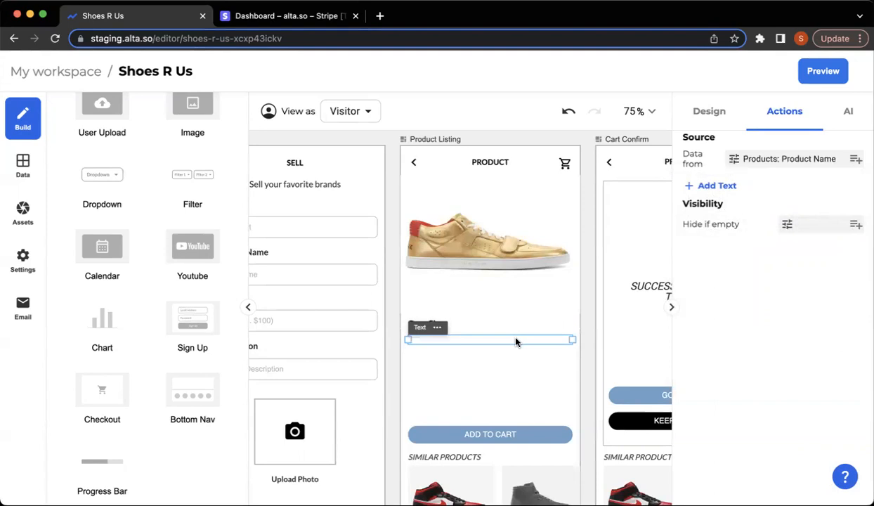
click(854, 159)
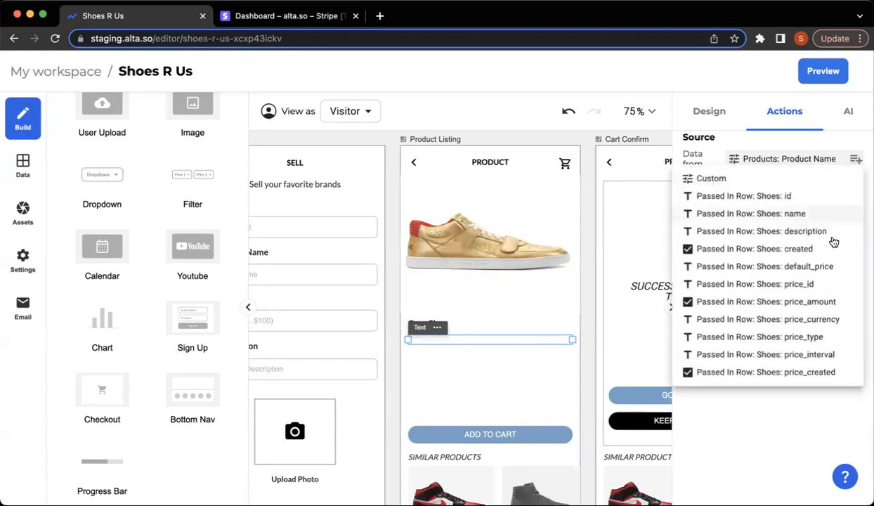
click(830, 300)
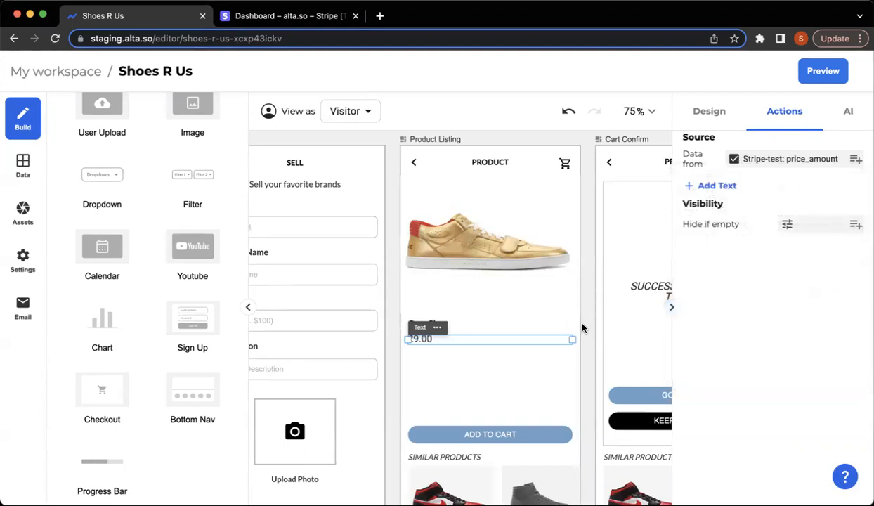
click(566, 314)
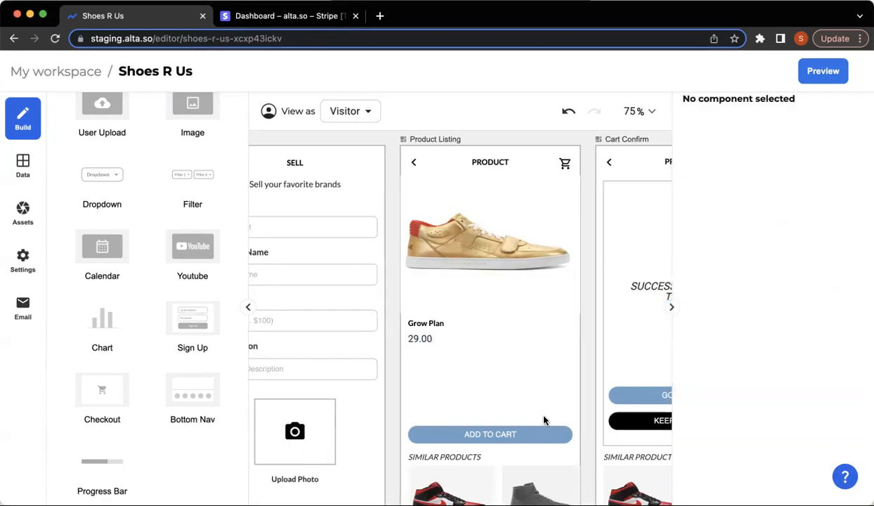
scroll(543, 420, right, 5)
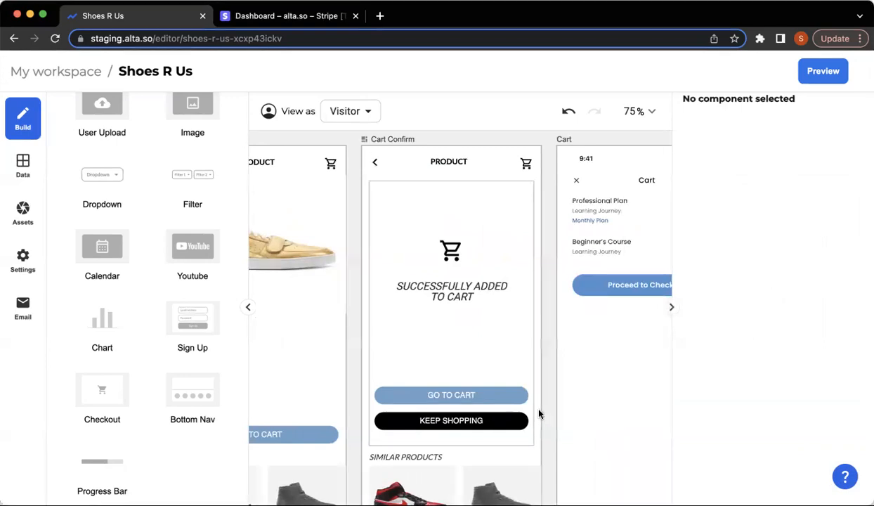
scroll(539, 415, right, 3)
scroll(539, 414, right, 1)
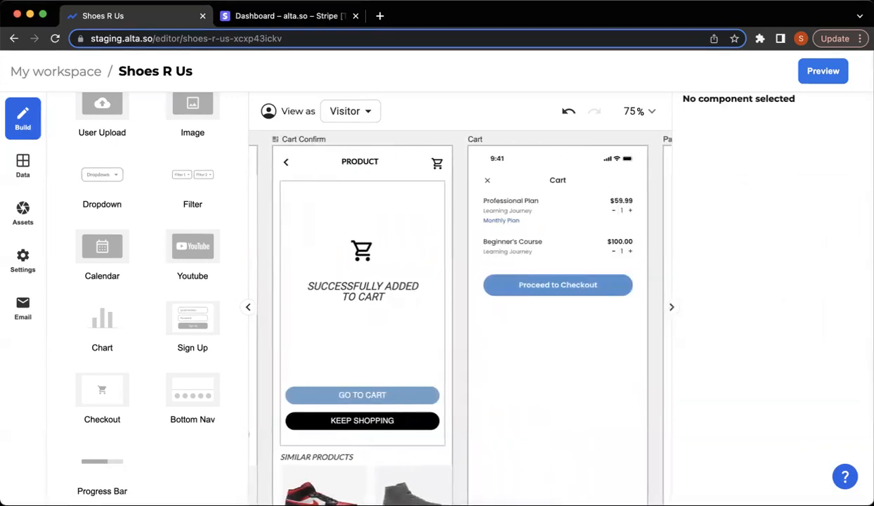
Preview the Shoes R Us app, browse via BUY, and open the Grow Plan shoe's page.
click(819, 73)
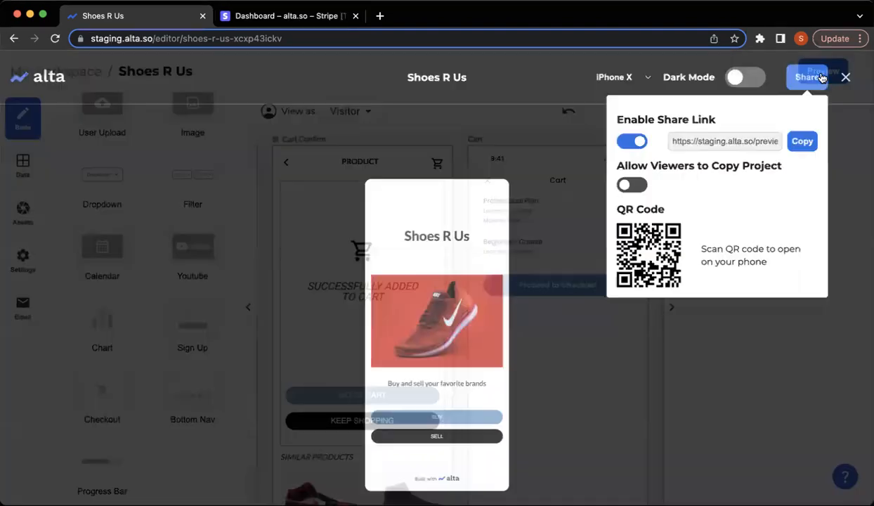
click(659, 362)
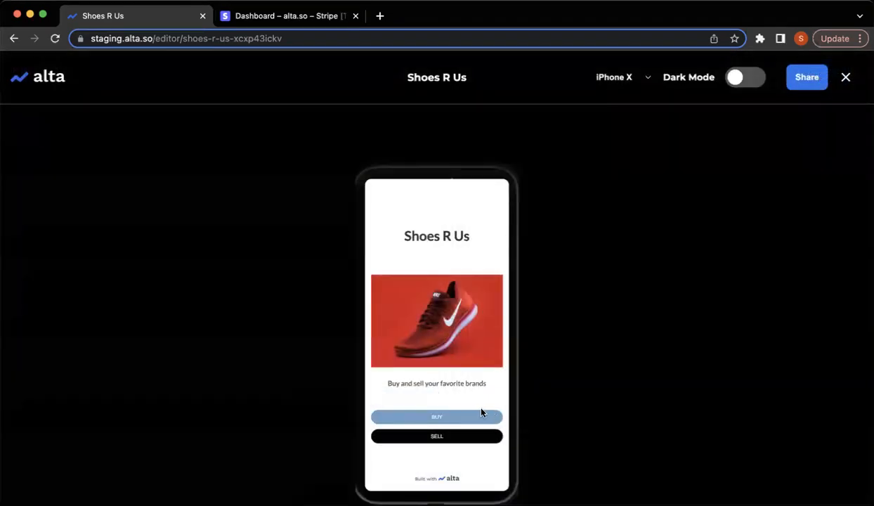
click(474, 416)
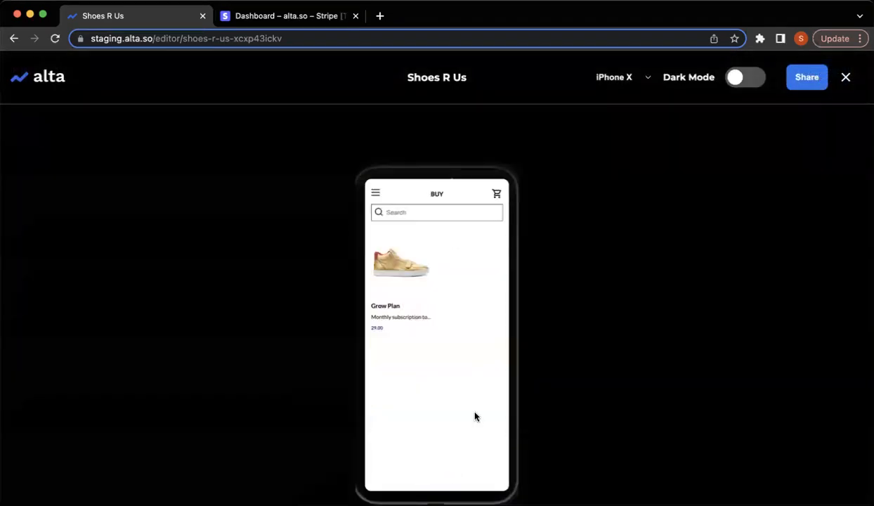
click(400, 275)
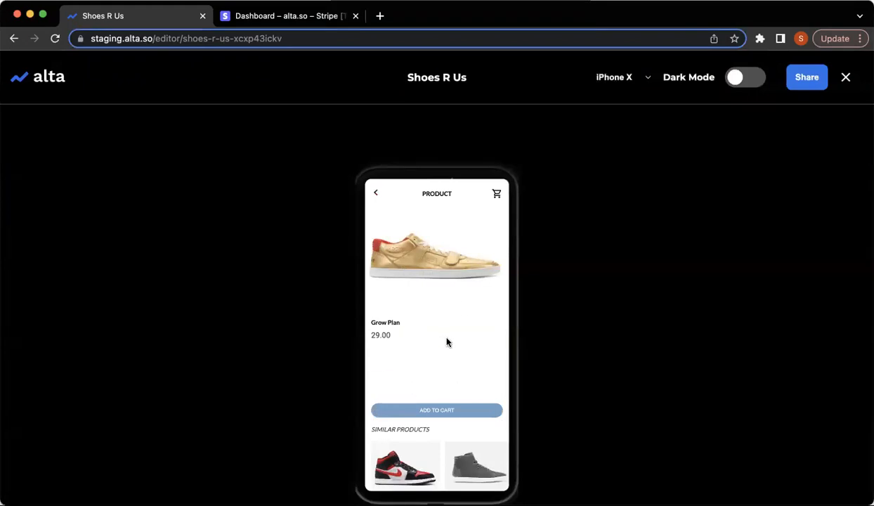
Add the Grow Plan shoe to the cart and raise its quantity to 3.
click(420, 411)
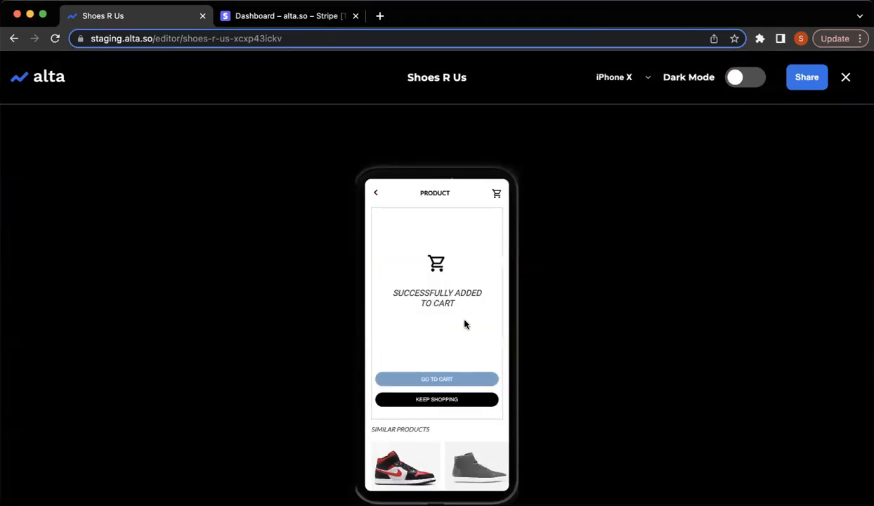
click(438, 379)
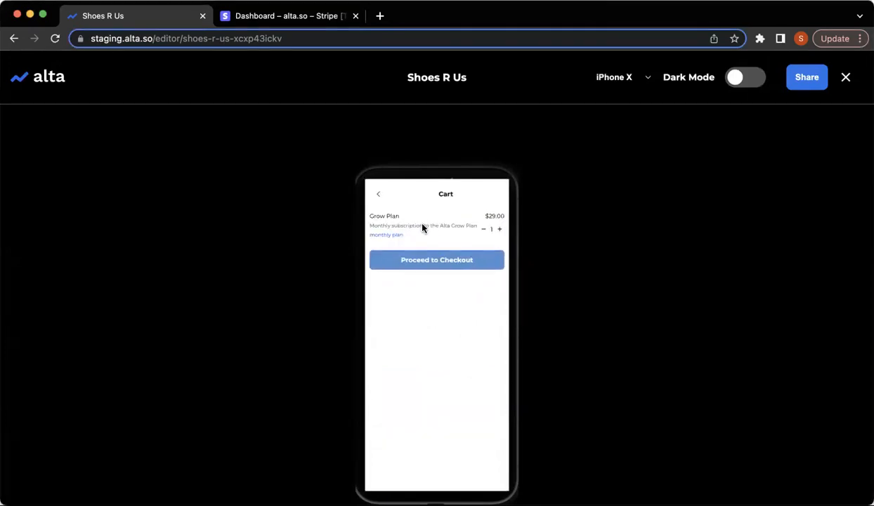
click(500, 231)
click(500, 231)
Proceed to checkout and enter the checkout email address.
click(456, 260)
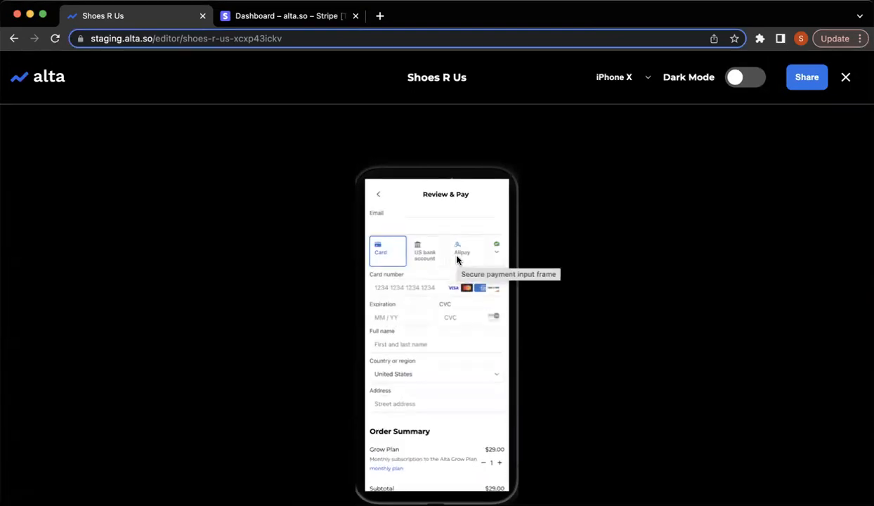
click(433, 226)
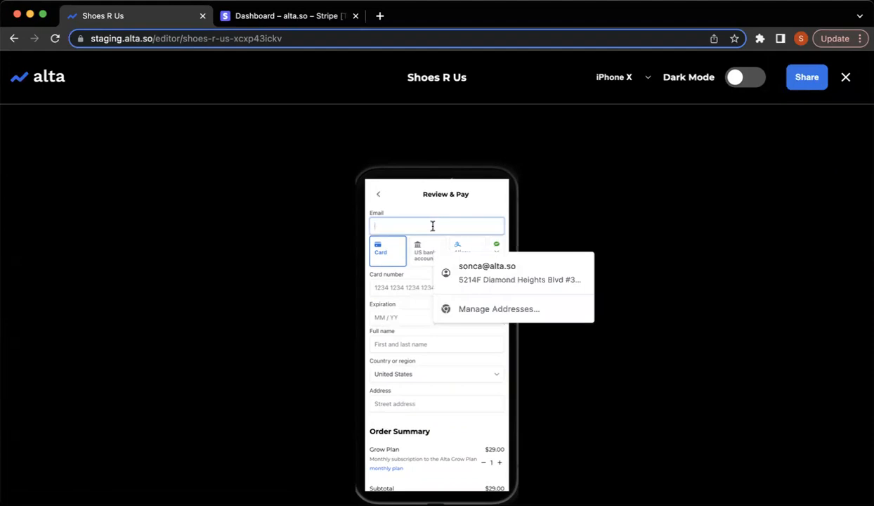
text(me@)
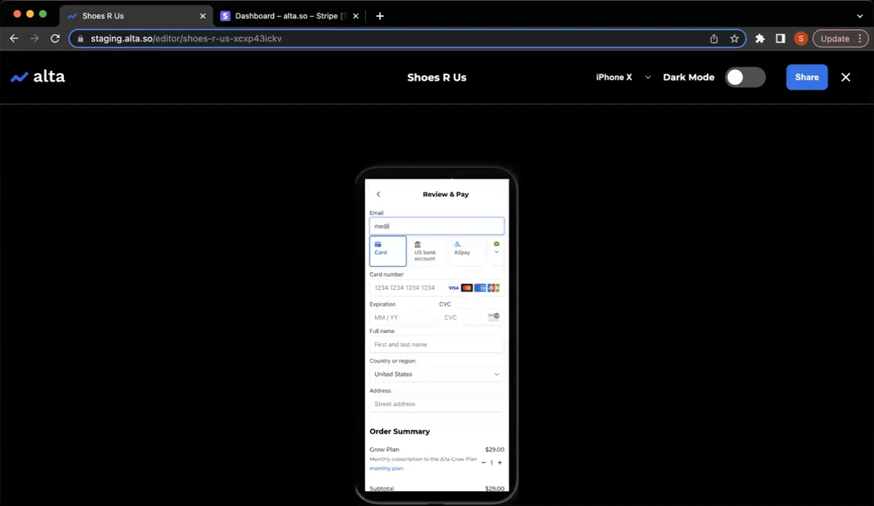
text(gmail.com)
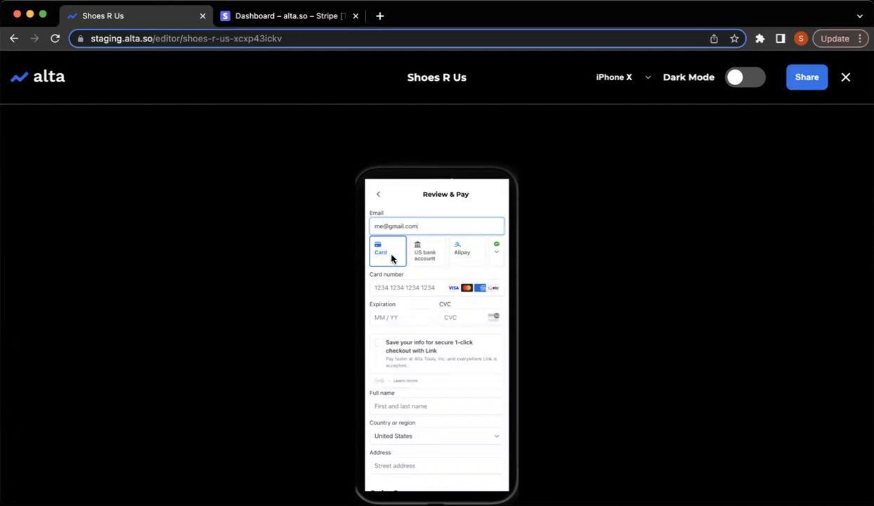
click(404, 286)
text(4242 4242 4242 4242)
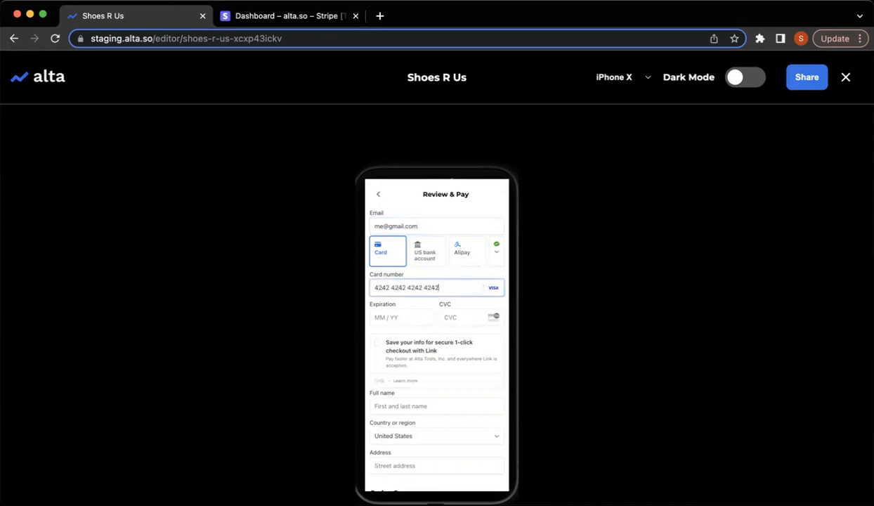
click(393, 316)
text(02 /42)
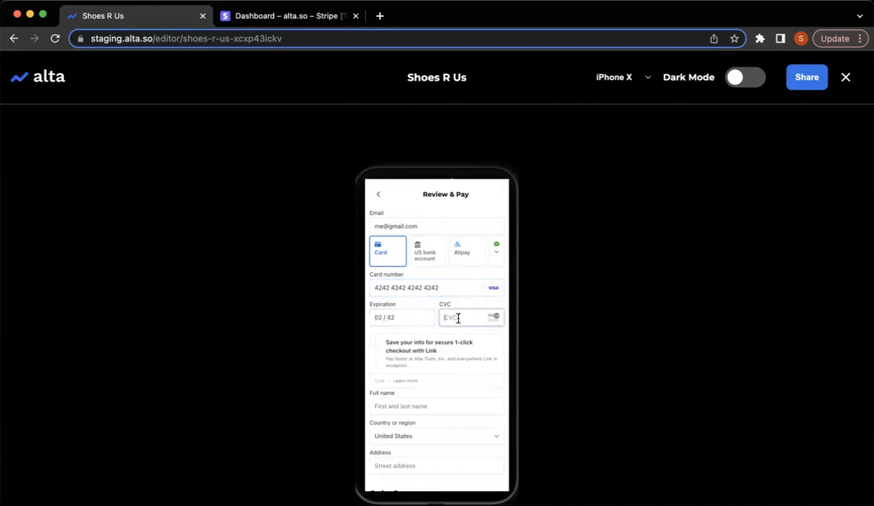
text(242)
click(378, 344)
click(379, 347)
scroll(379, 349, down, 1)
scroll(383, 348, down, 1)
Fill the cardholder's full name, keep United States, and autofill the San Francisco billing address.
click(410, 342)
text(Me)
click(399, 370)
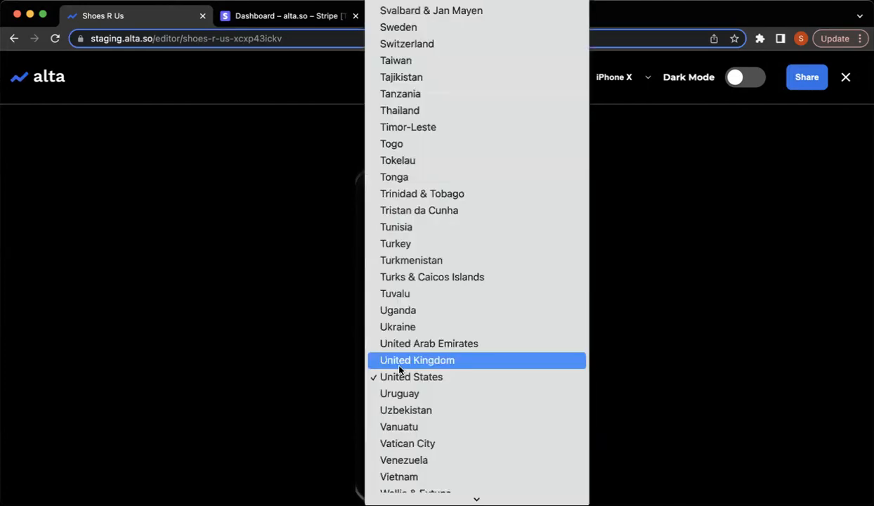
click(399, 376)
scroll(393, 380, down, 1)
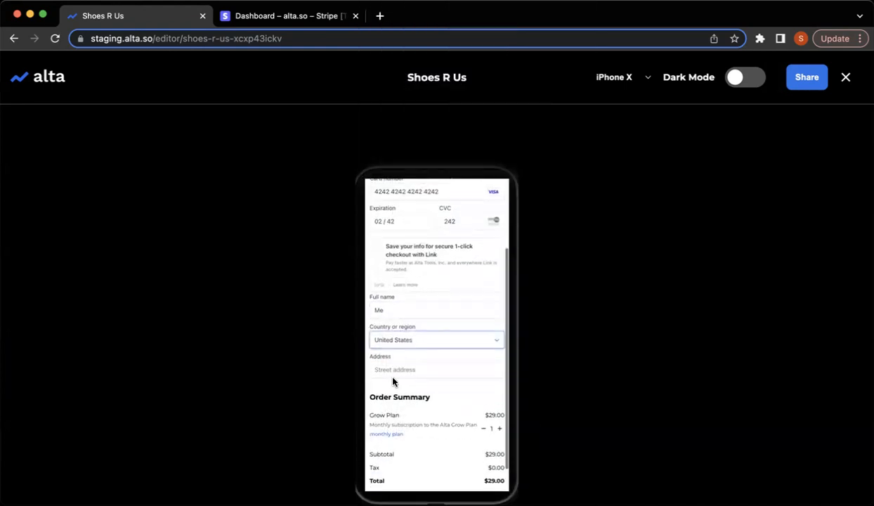
click(382, 352)
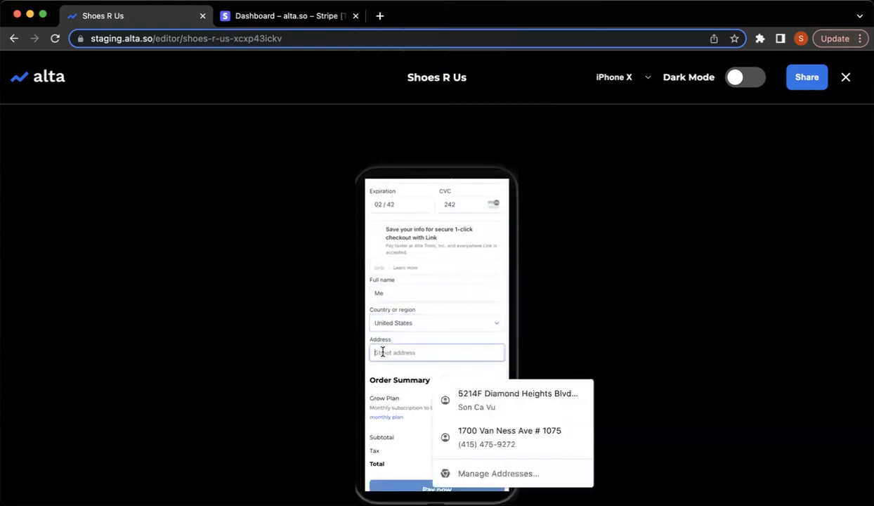
click(460, 430)
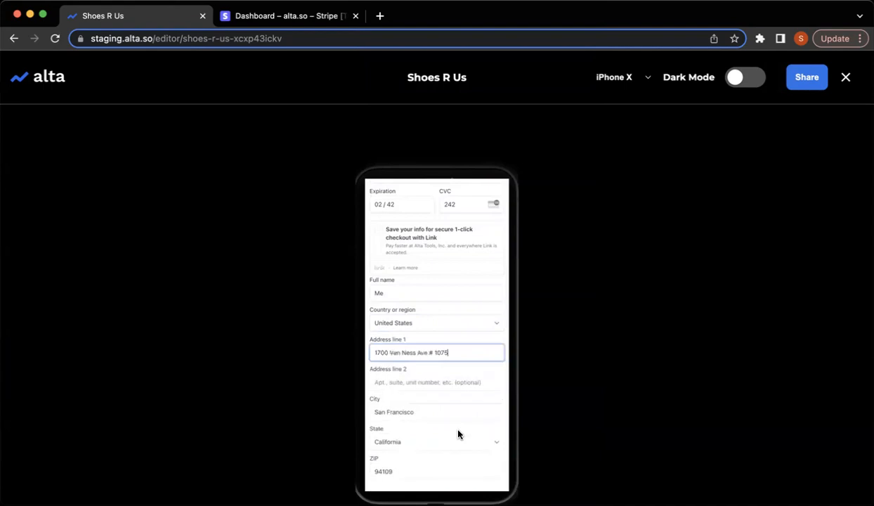
scroll(458, 434, down, 3)
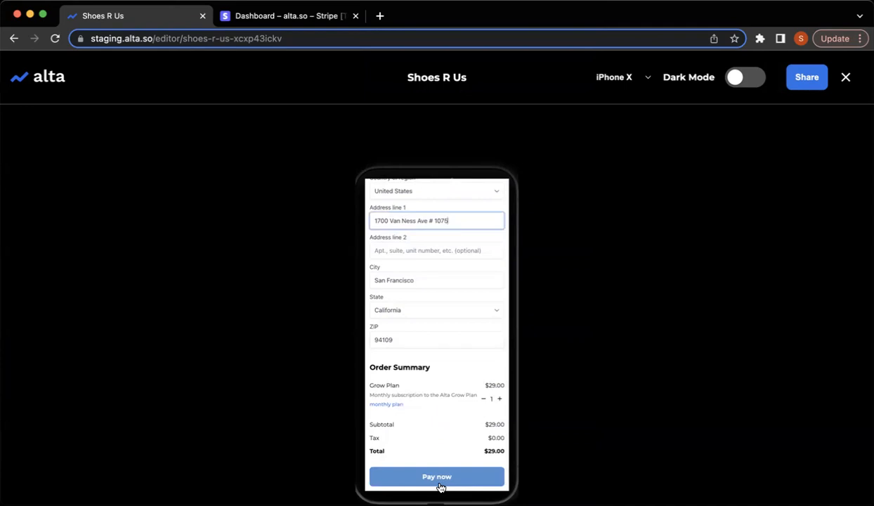
Pay now to reach Order Confirmation, dismiss the Share popup, and exit the preview.
click(438, 479)
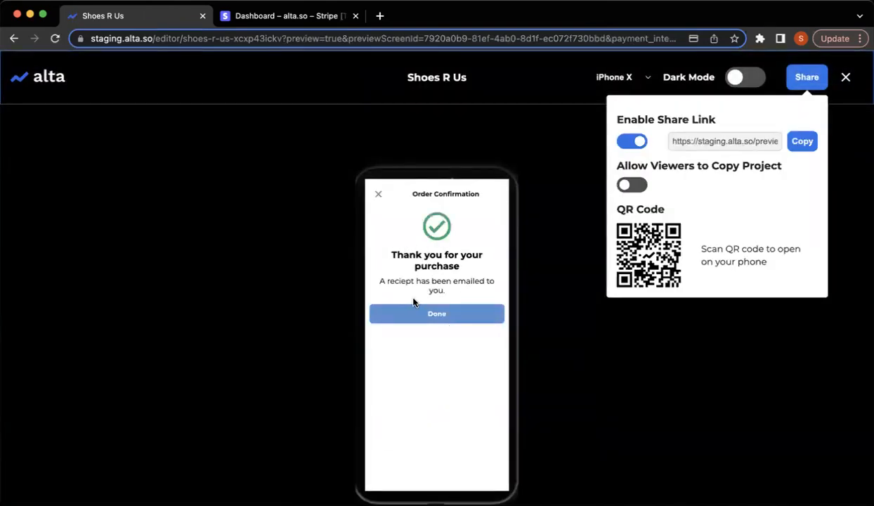
click(856, 133)
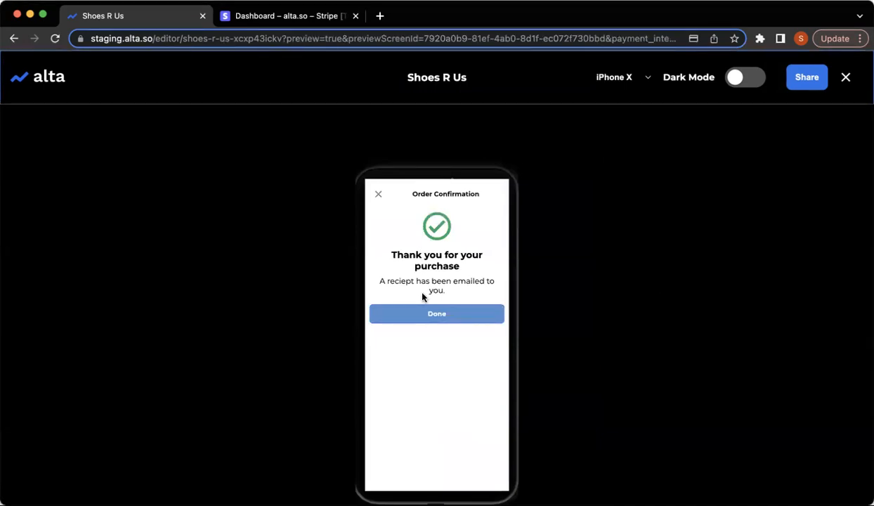
click(845, 78)
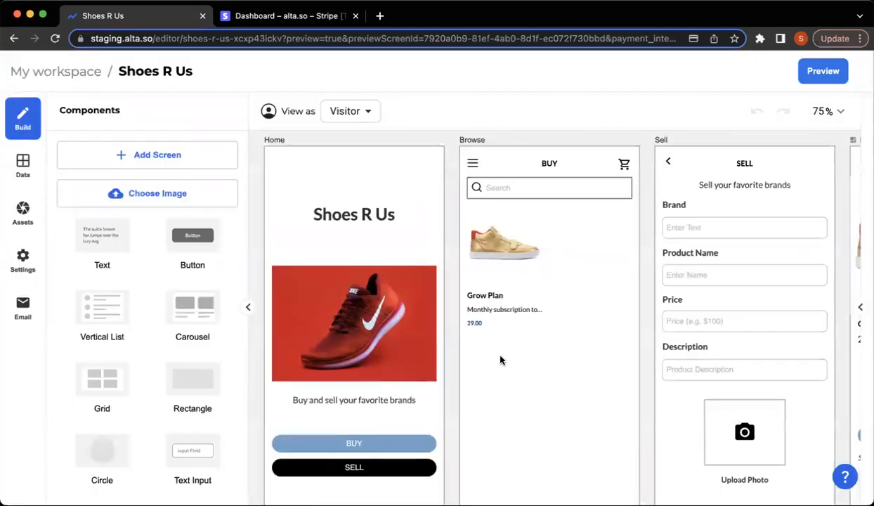
Select the Payment screen's checkout component and open its Sync with Stripe key settings.
scroll(500, 357, right, 10)
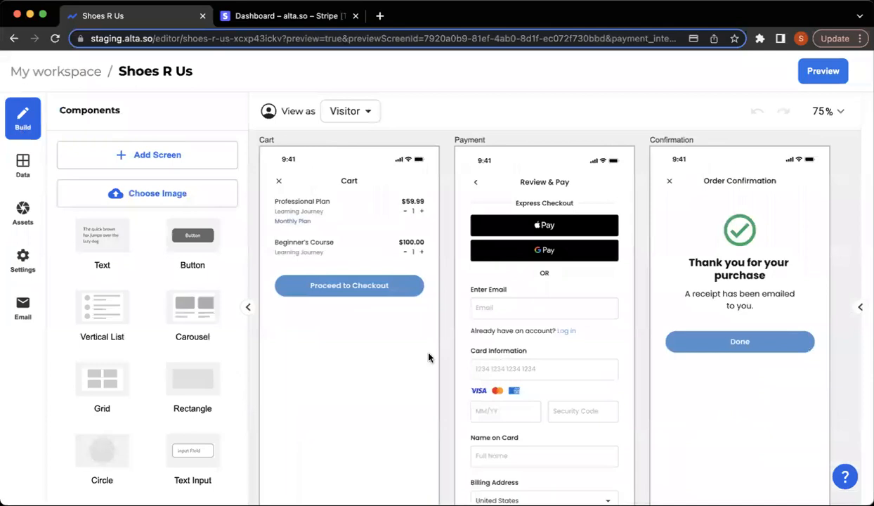
click(376, 349)
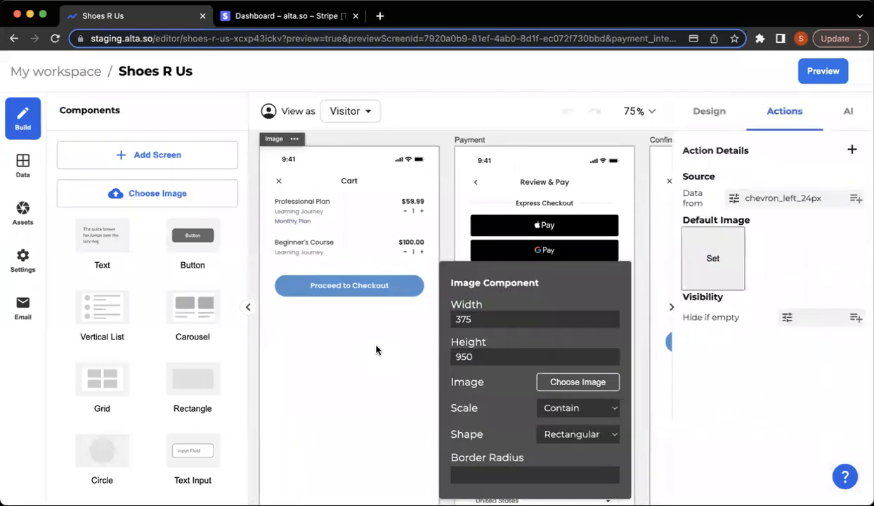
click(458, 139)
click(805, 259)
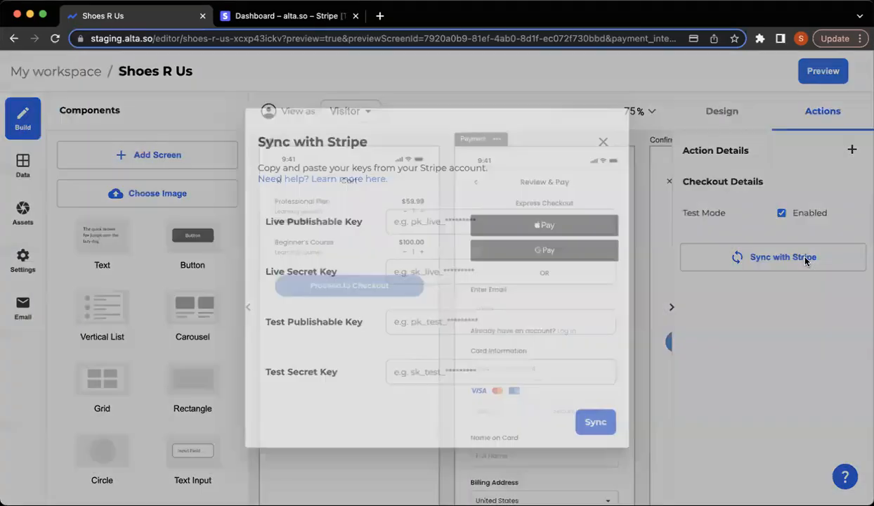